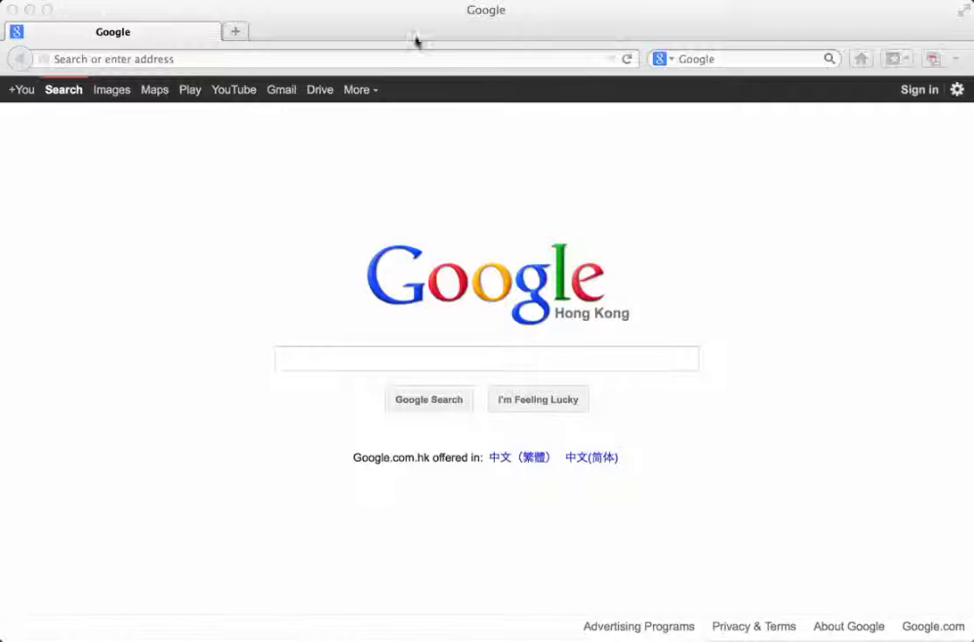
click(339, 61)
text(www.blogger.com)
key(Return)
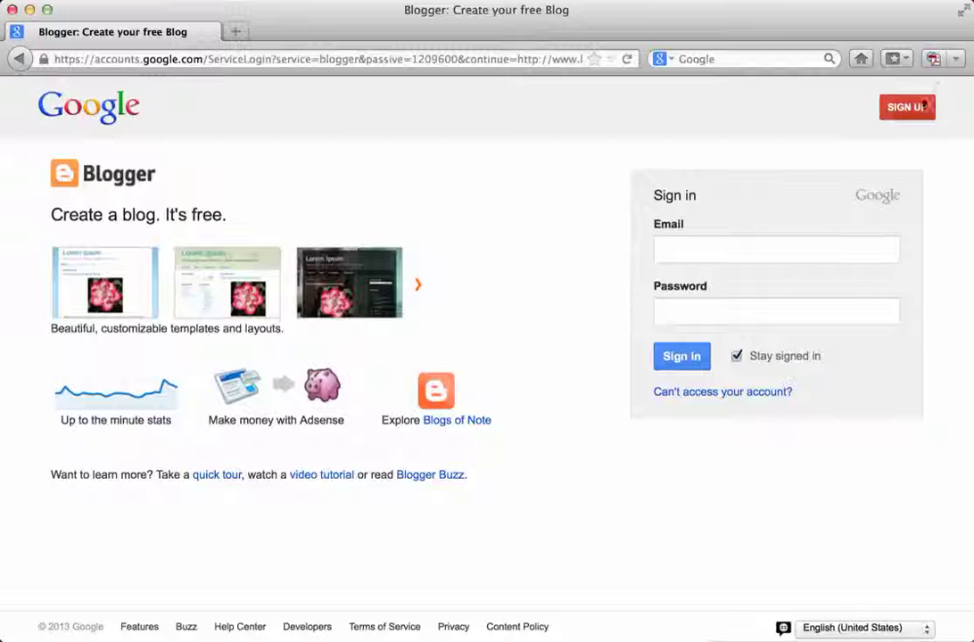
Sign in with the saved Google account and browse the dashboard's five existing blogs.
click(711, 246)
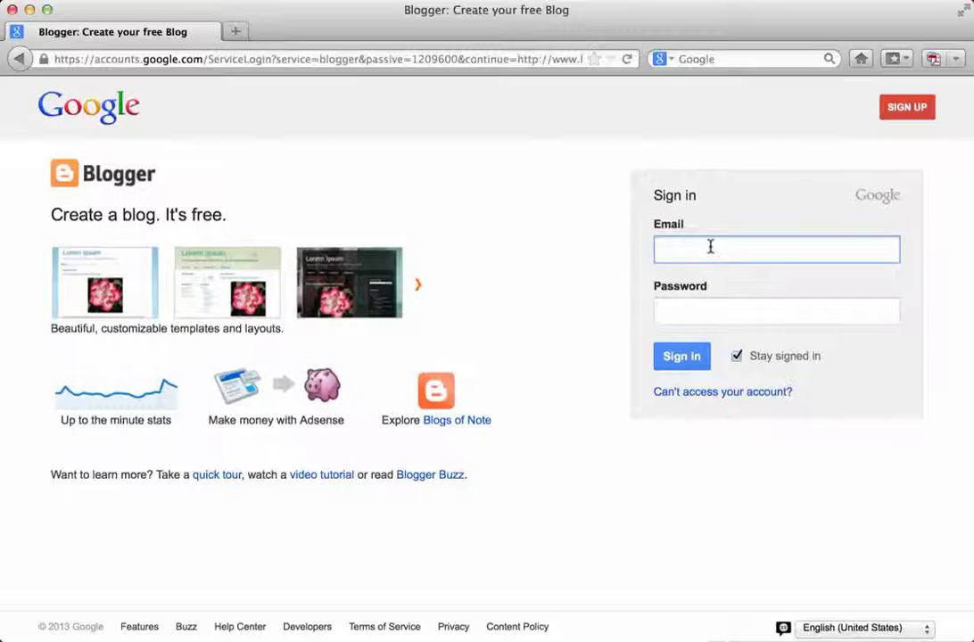
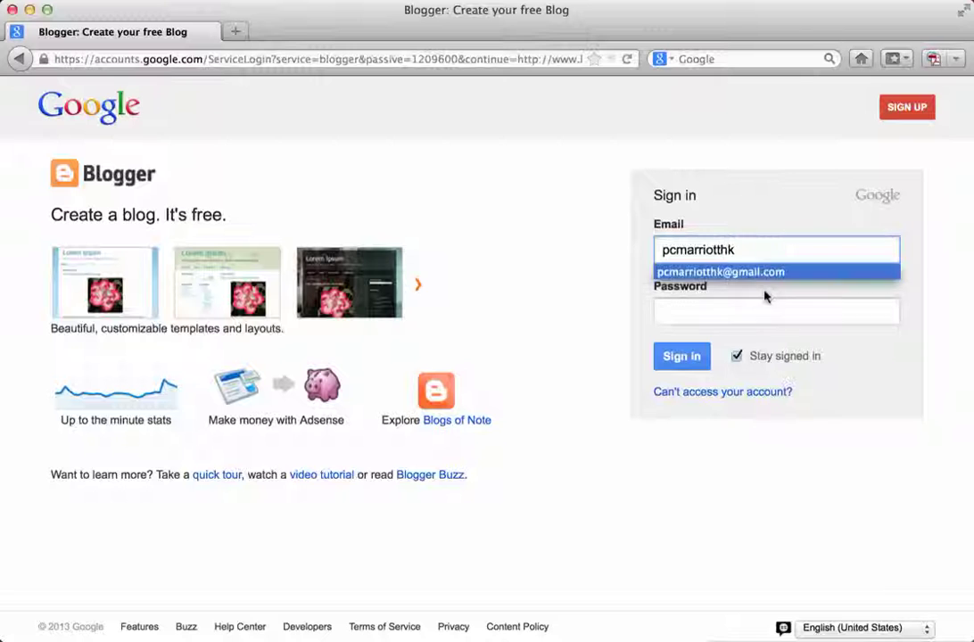
click(765, 277)
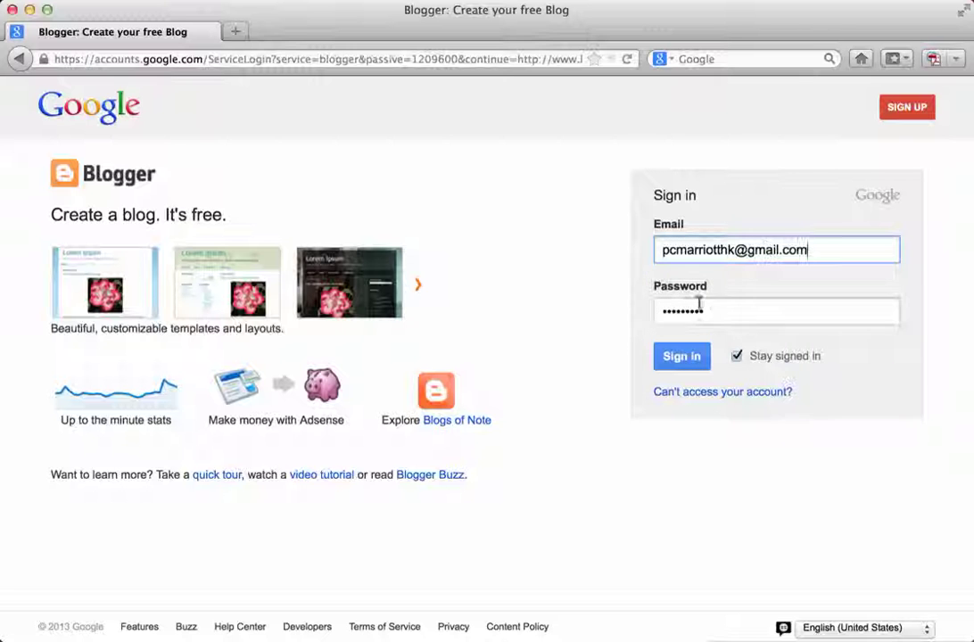
click(688, 363)
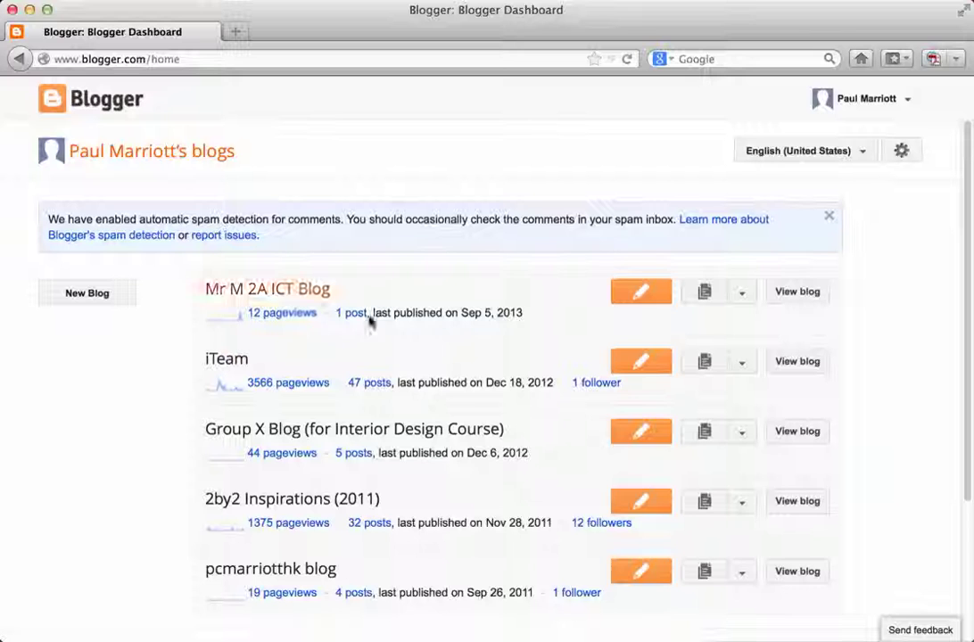
scroll(159, 413, down, 3)
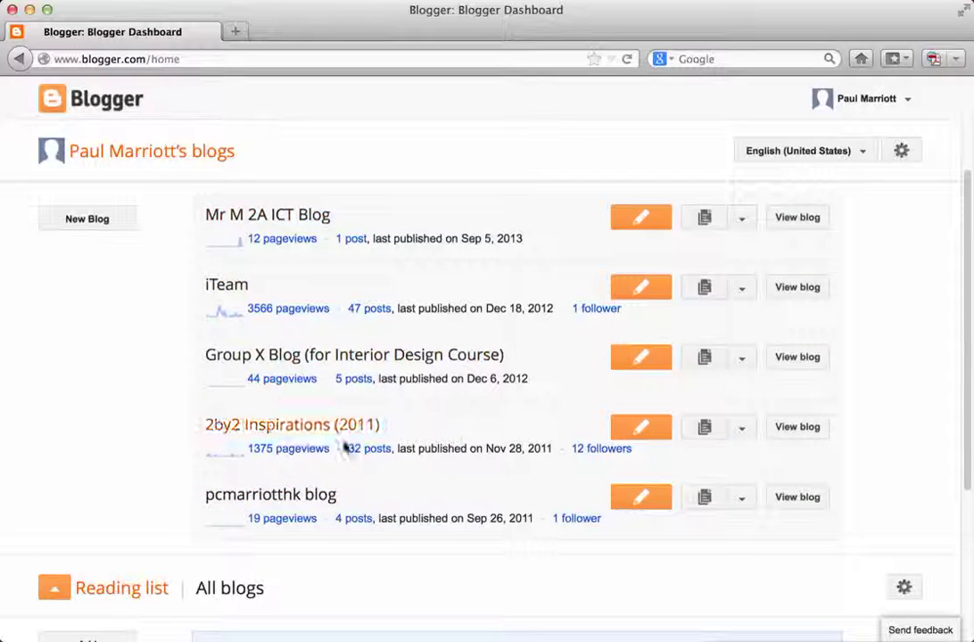
scroll(121, 374, up, 3)
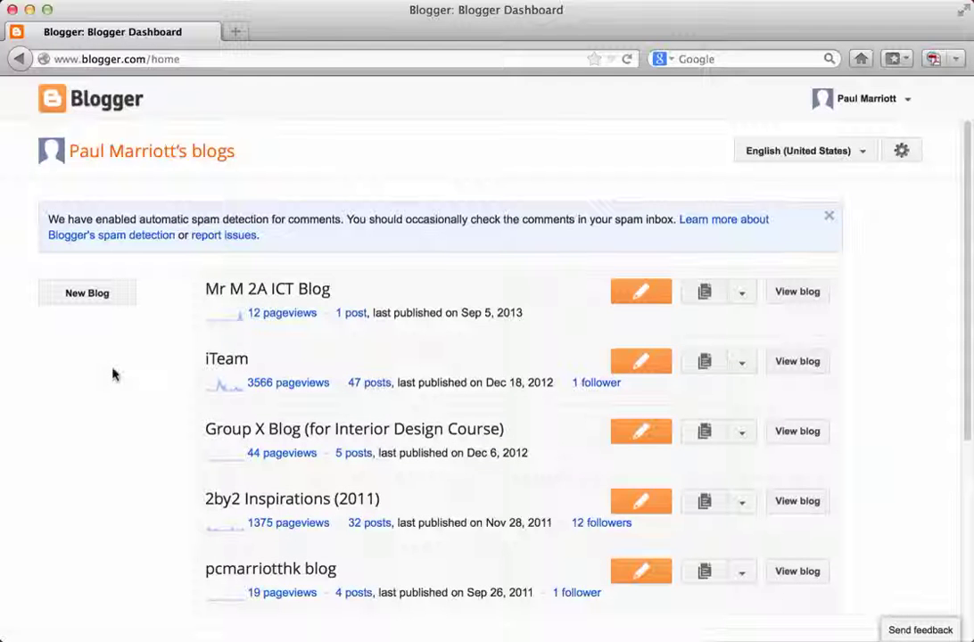
scroll(113, 374, down, 1)
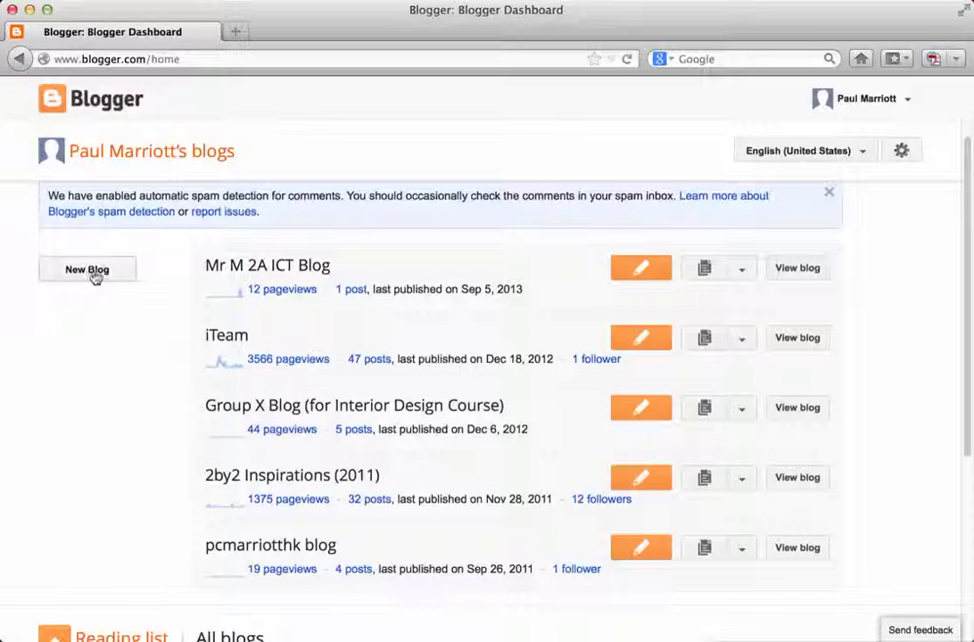
Start a new blog and enter its title, the teacher's name followed by '2S Blog'.
click(93, 271)
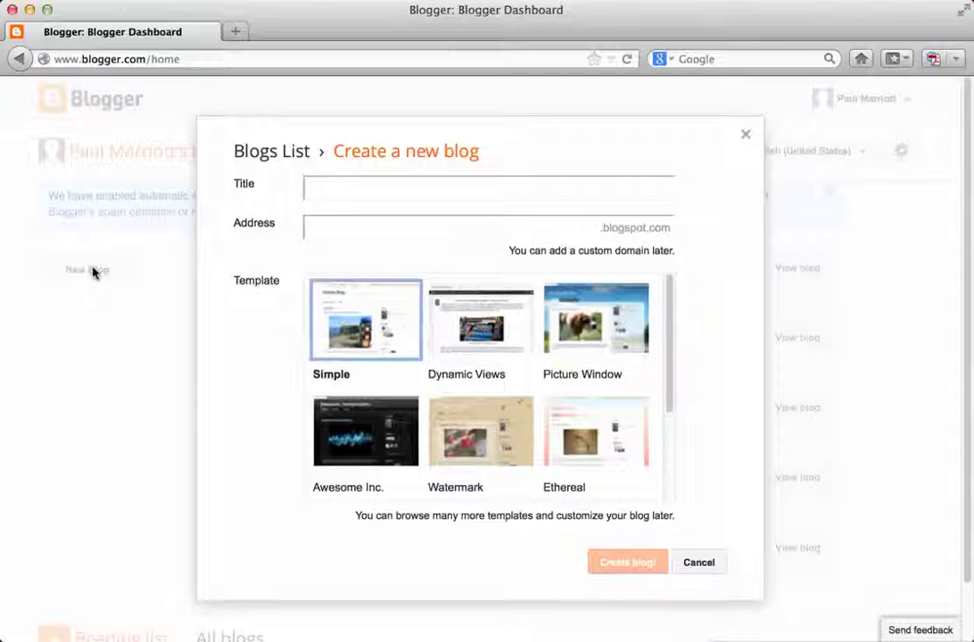
click(333, 182)
text(Mr Marriott's 2S Blog)
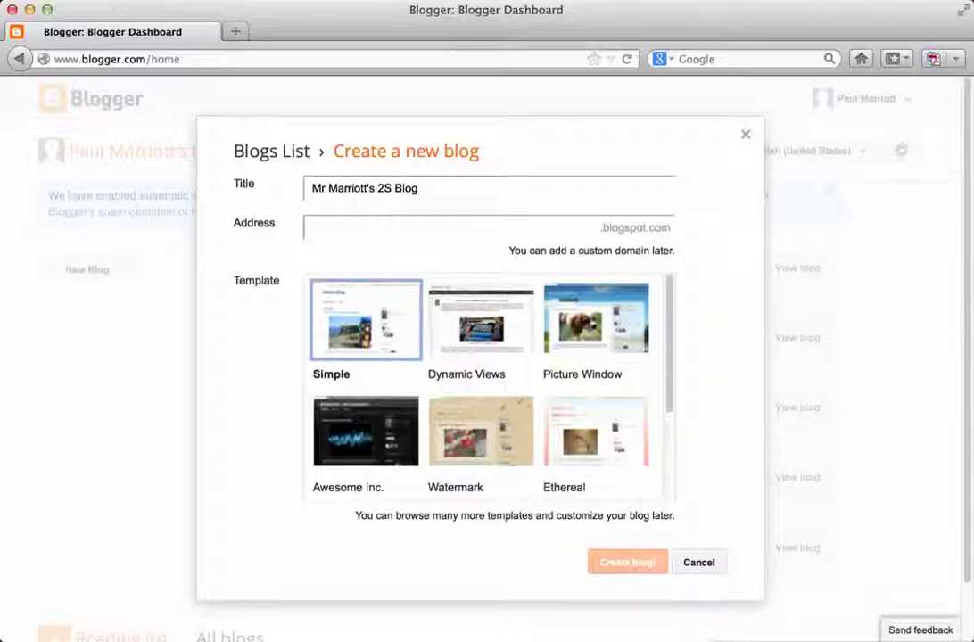
Set the available address mrm2sblog.blogspot.com, keep the Simple template, and create the blog.
click(473, 226)
text(mrm2sblog)
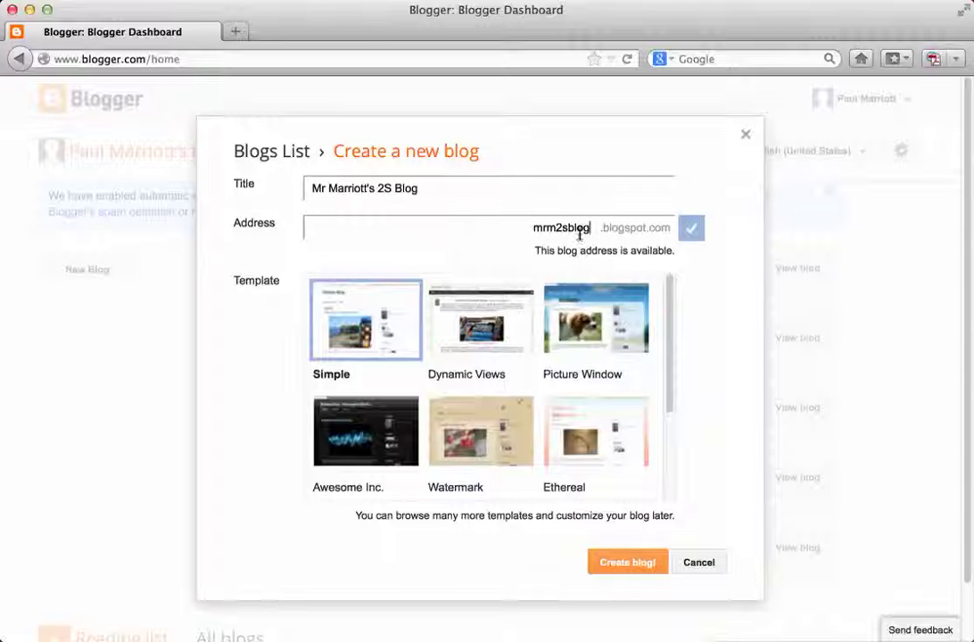
click(618, 236)
key(BackSpace)
key(BackSpace)
key(BackSpace)
key(BackSpace)
key(BackSpace)
key(BackSpace)
key(BackSpace)
key(BackSpace)
key(BackSpace)
text(blog)
key(BackSpace)
key(BackSpace)
key(BackSpace)
key(BackSpace)
text(mr)
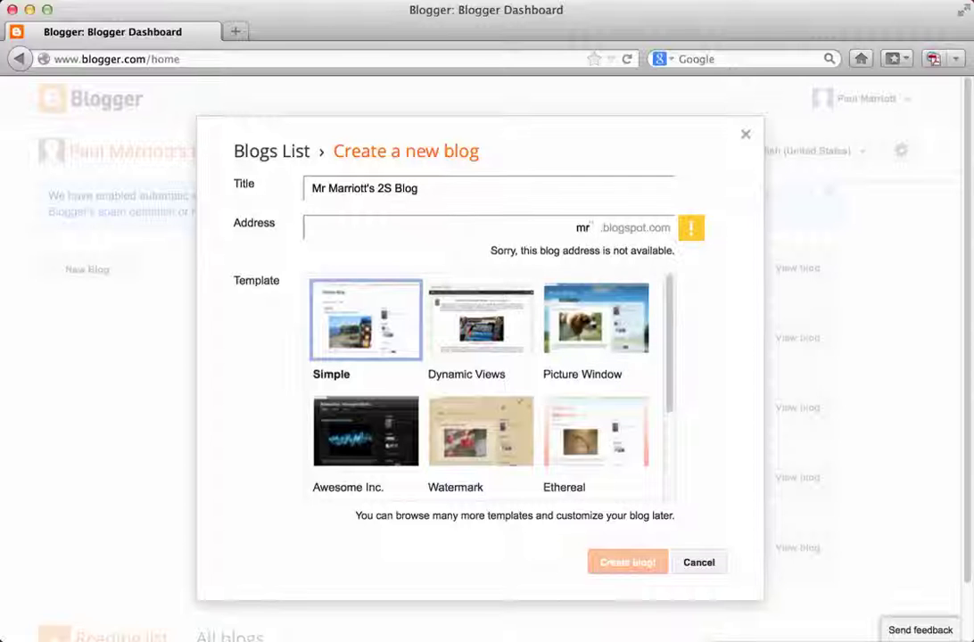
text(m2sblog)
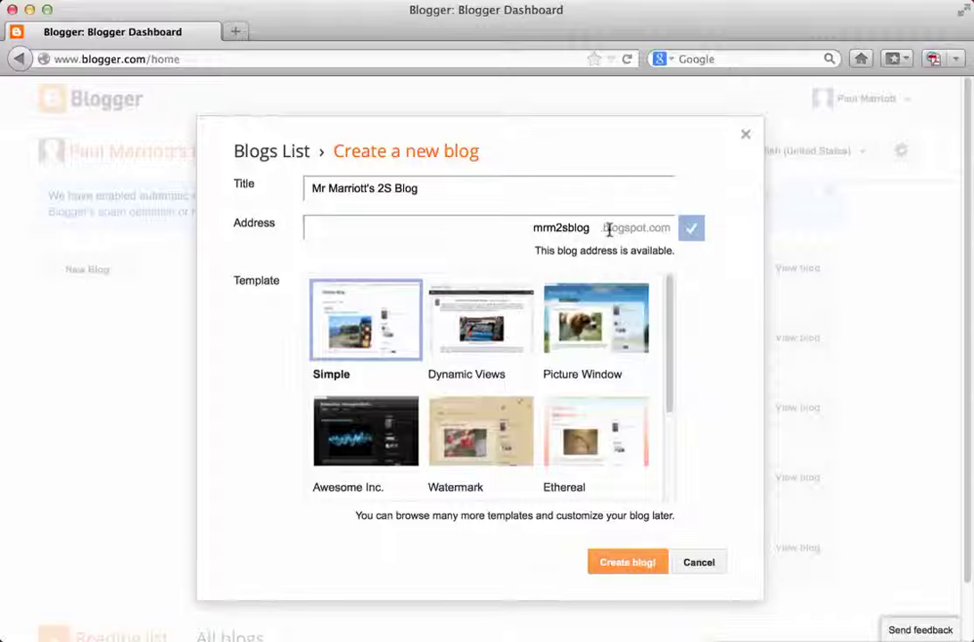
drag(668, 305, 681, 419)
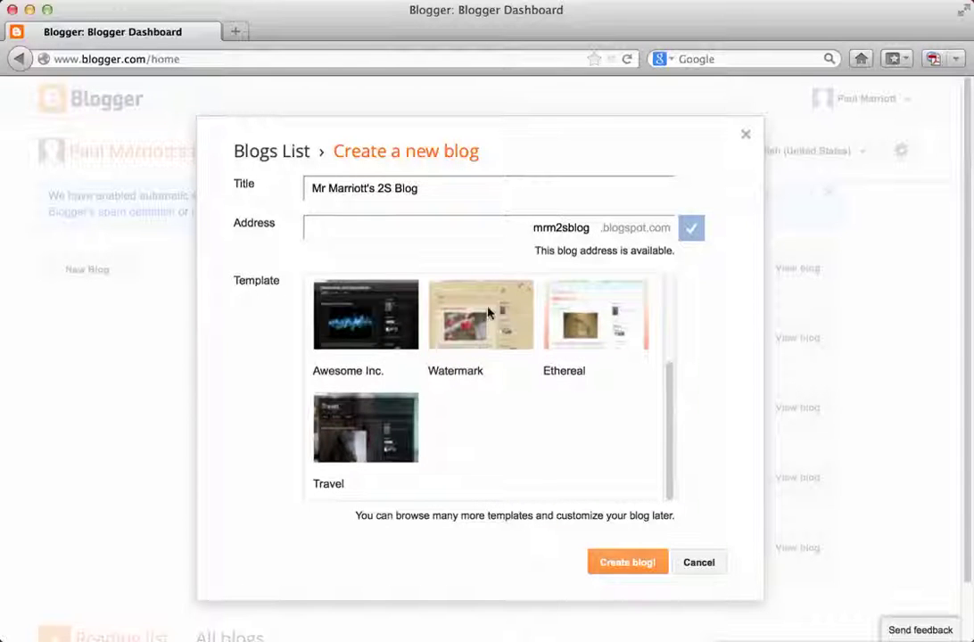
drag(665, 381, 667, 296)
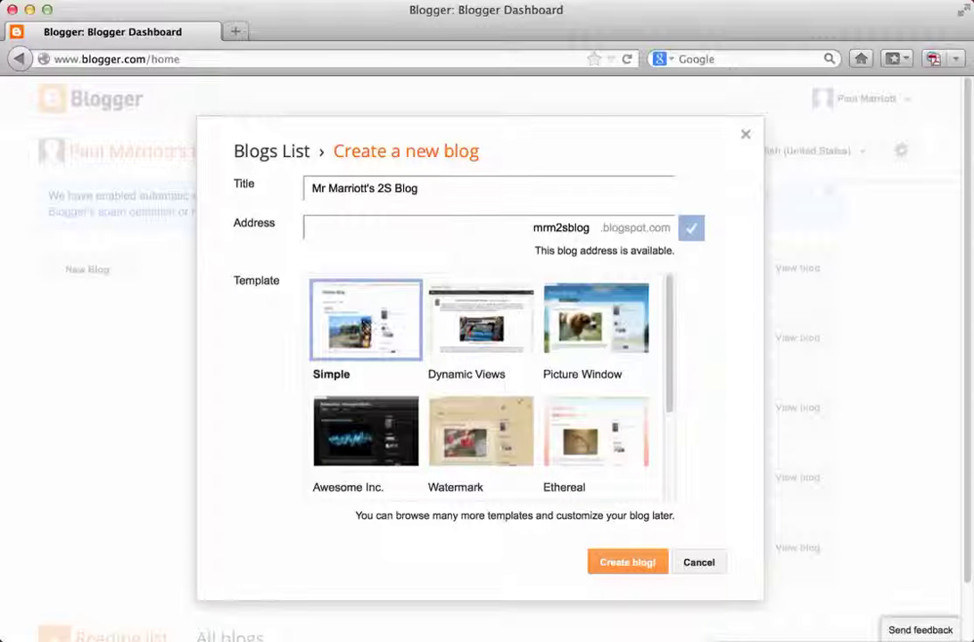
click(630, 564)
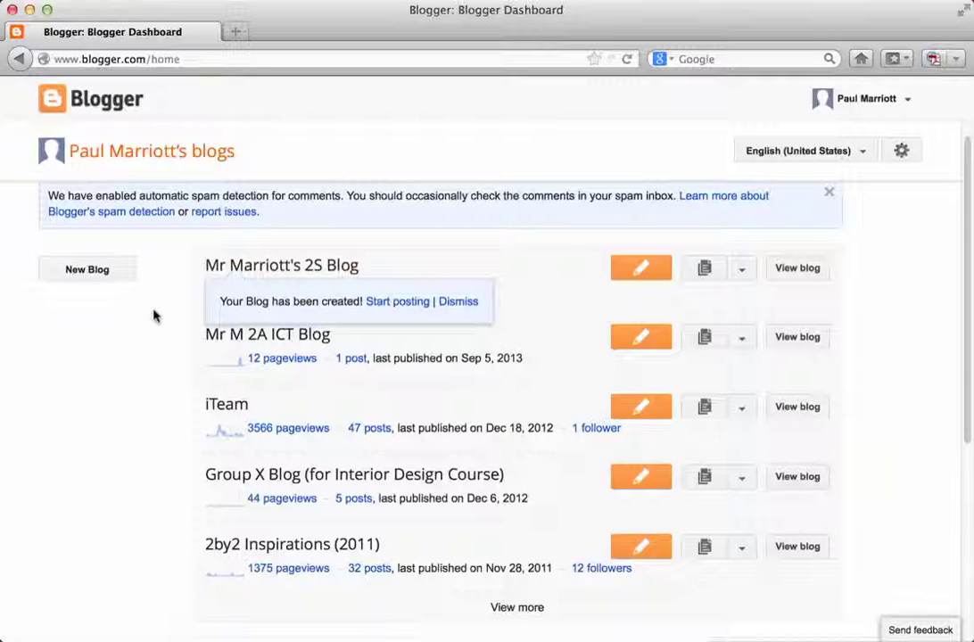
Dismiss the blog-created notice and view the new blog's empty home page.
click(447, 301)
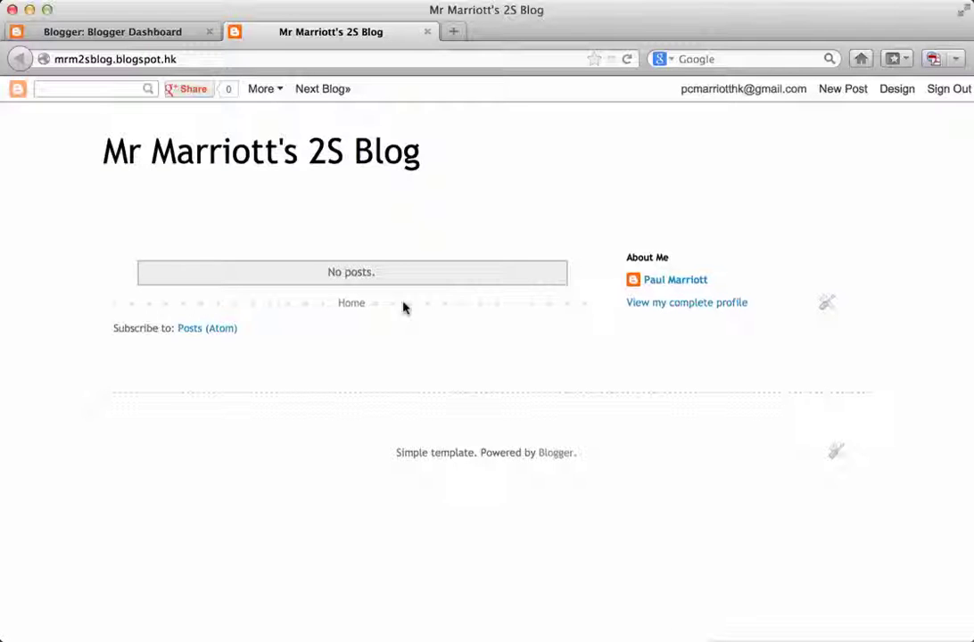
click(687, 283)
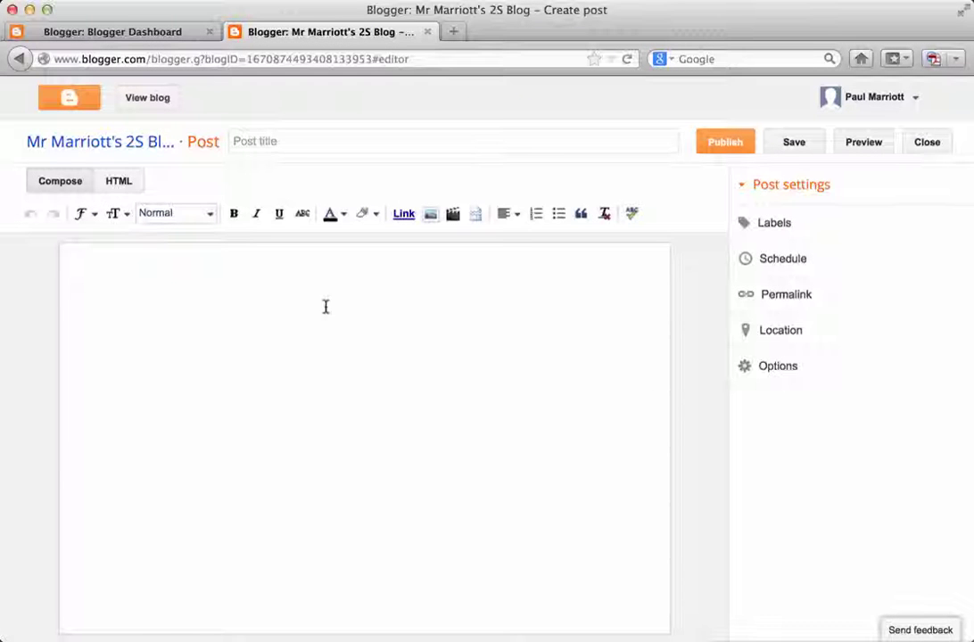
Title the post 'Introduction' and write the opening greeting as the S1-3 ICT teacher.
click(272, 140)
text(Introduction)
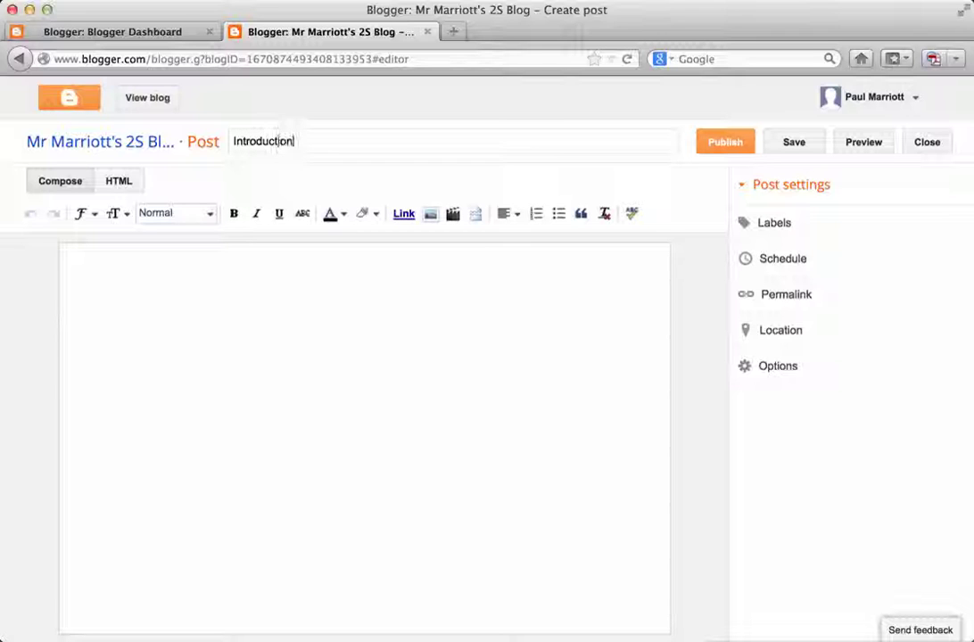
click(312, 351)
text(Hello)
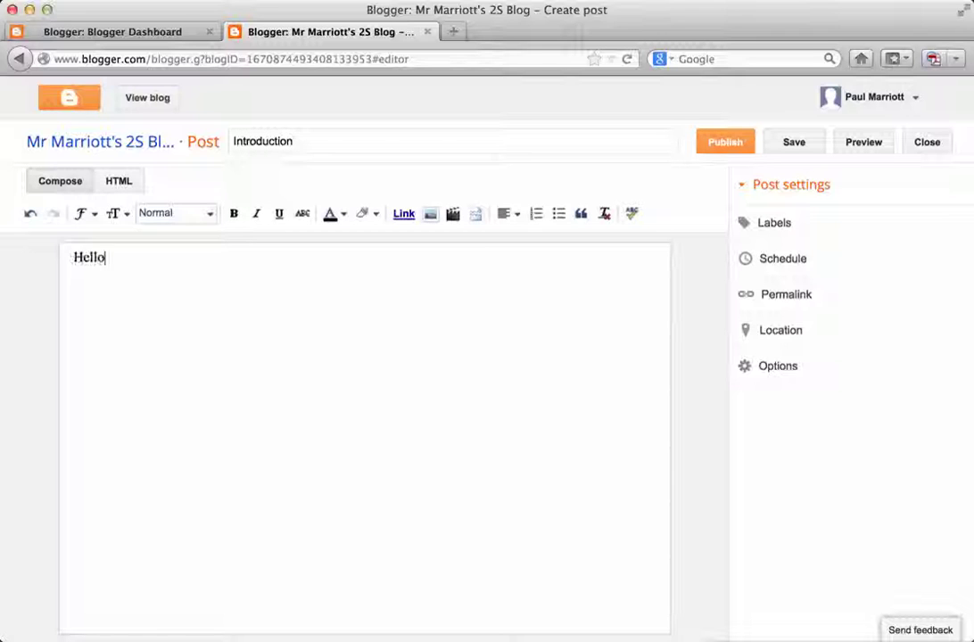
text(. My name i)
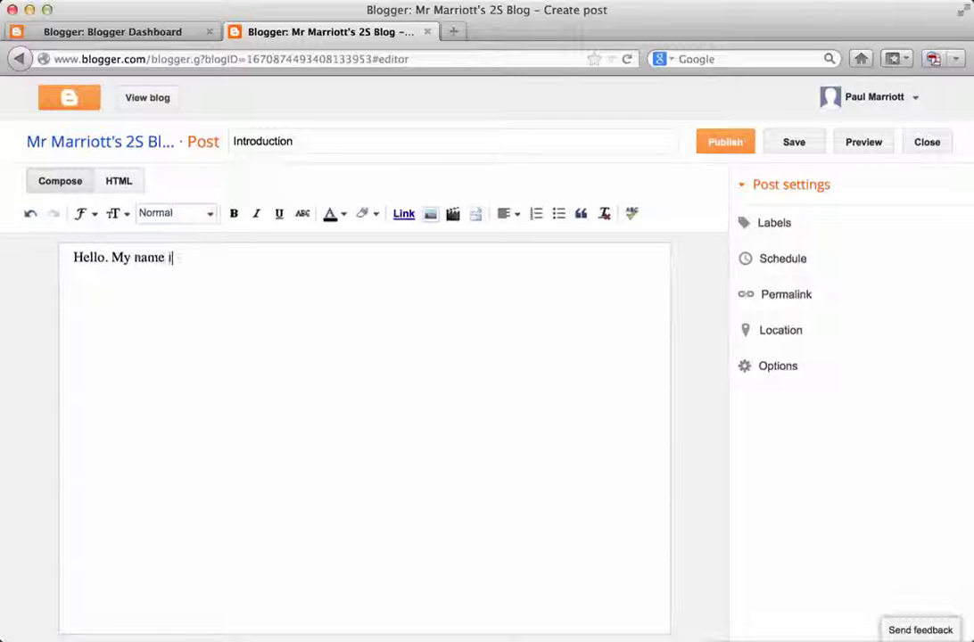
text(s Mr. Marriott. I am )
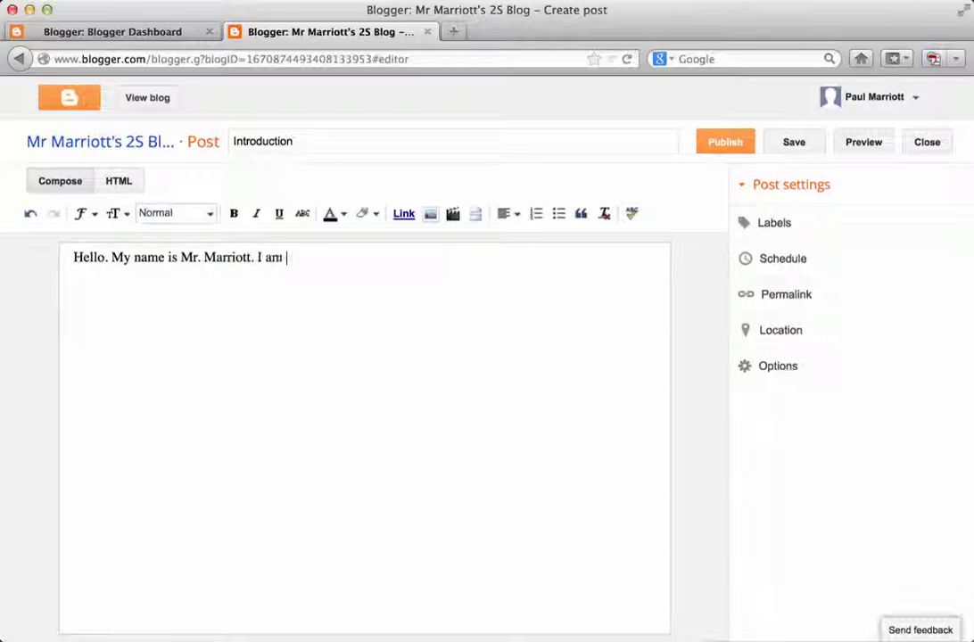
text(the ICT Teacher of)
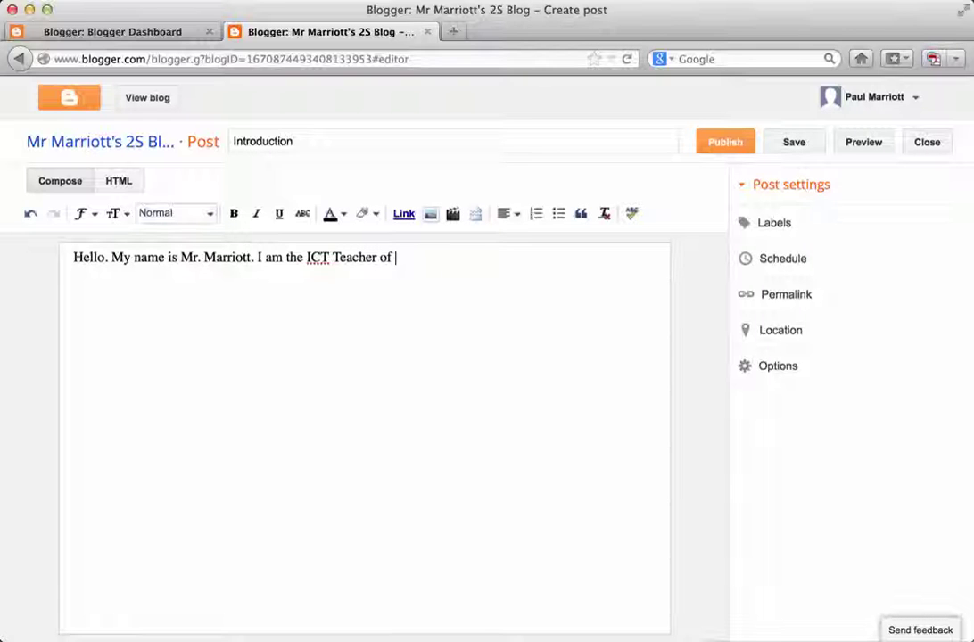
text( S1-3 IC)
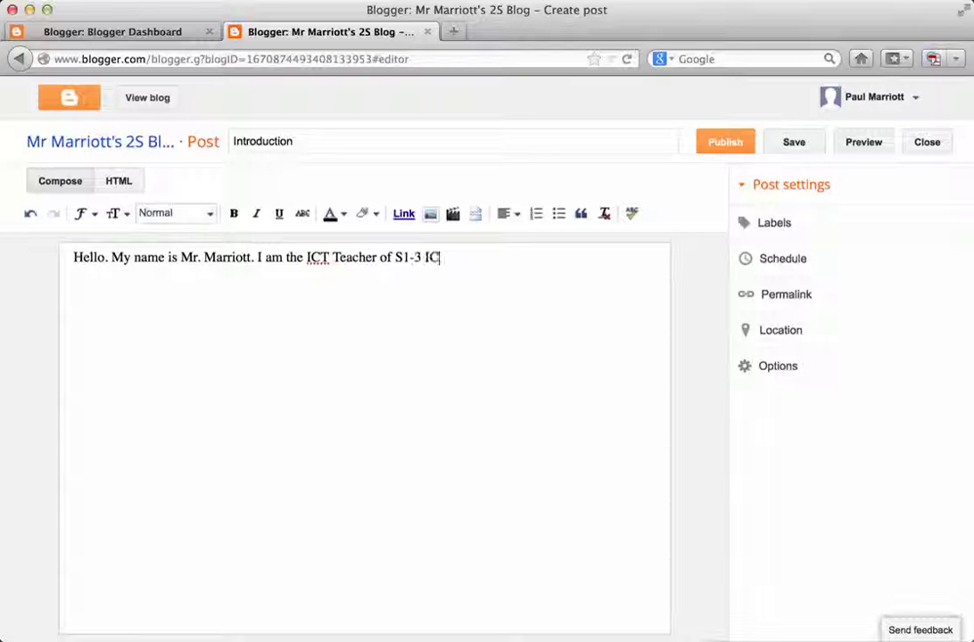
text(T.)
Add paragraphs on last year's tools (iMovie, iMotionHD, Prezi, GoAnimate) and this year's iPads.
key(Return)
key(Return)
text(I learnt a lot of e)
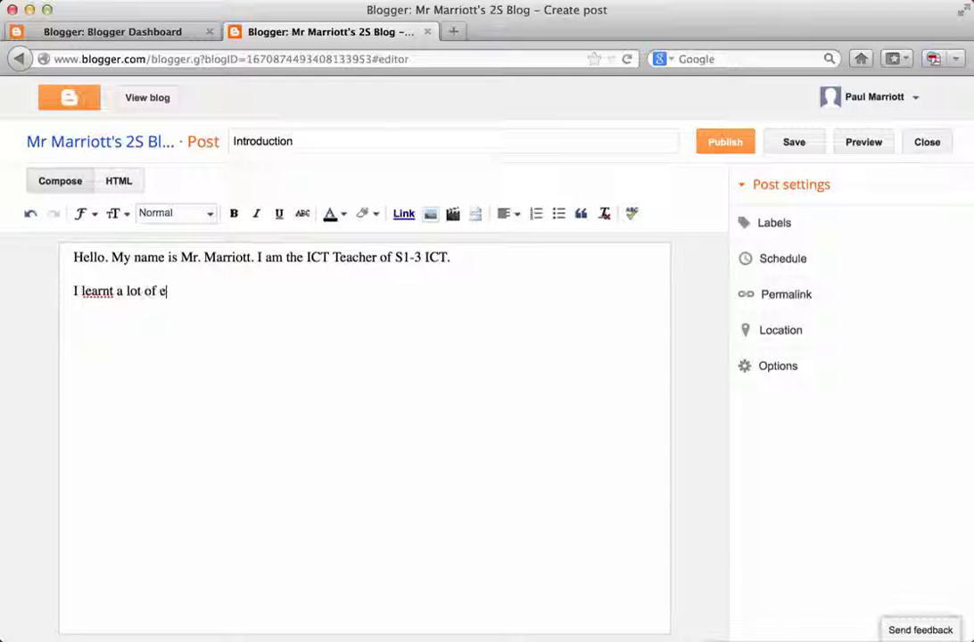
text(xciting things)
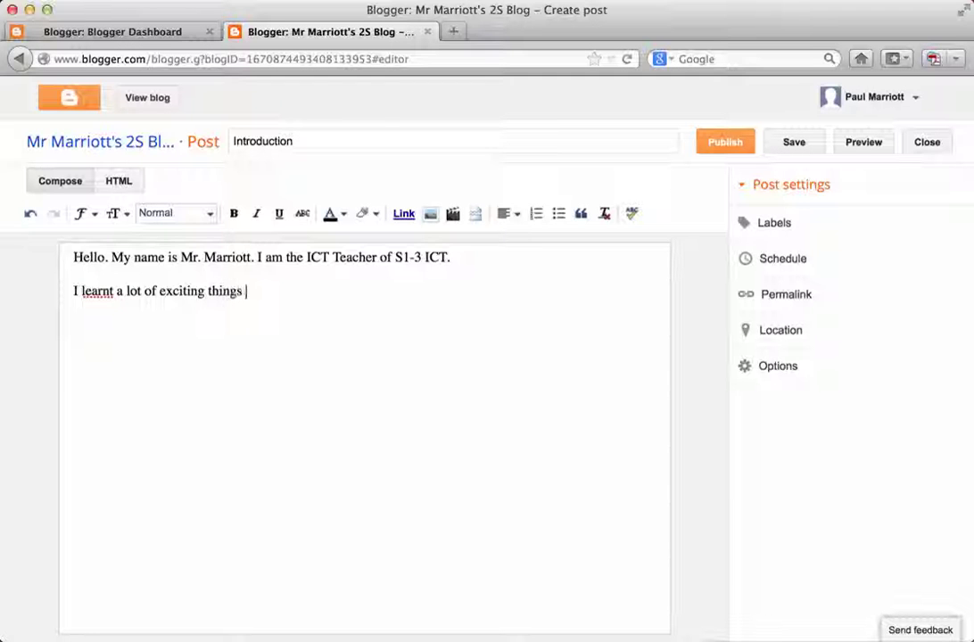
text( from last year's )
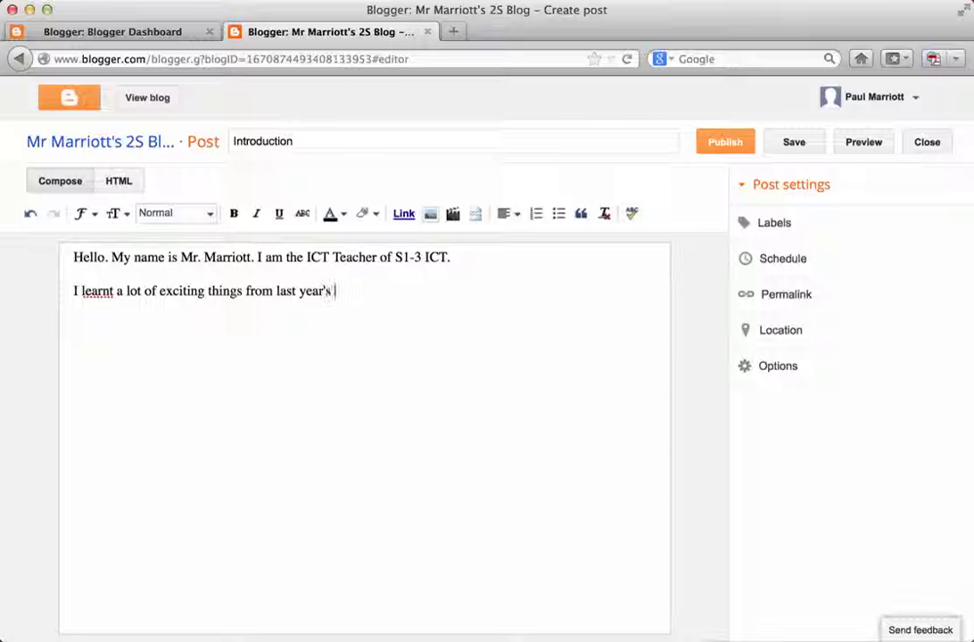
text(ICT lesson)
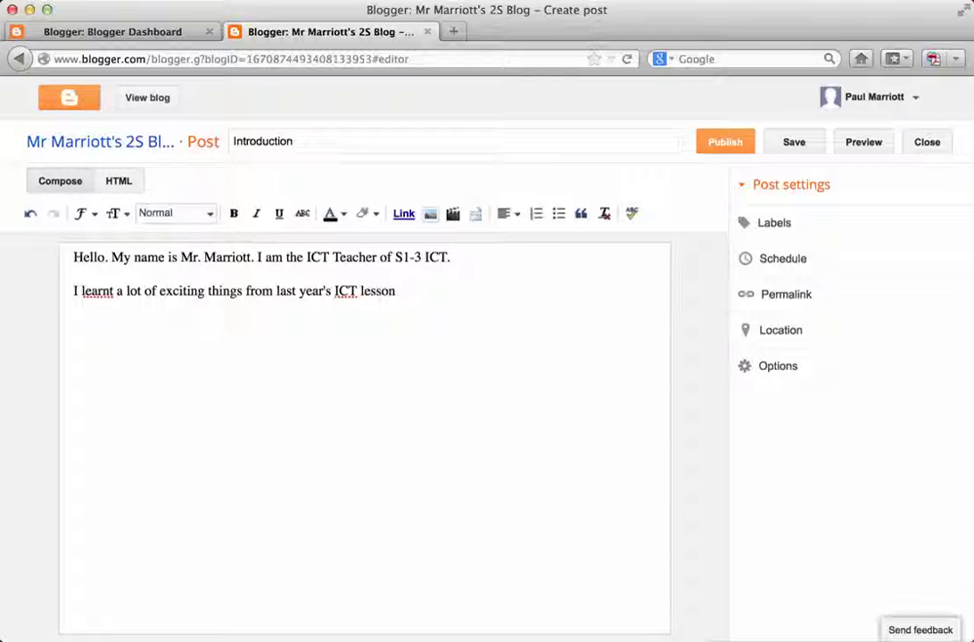
text(. Particularly the use )
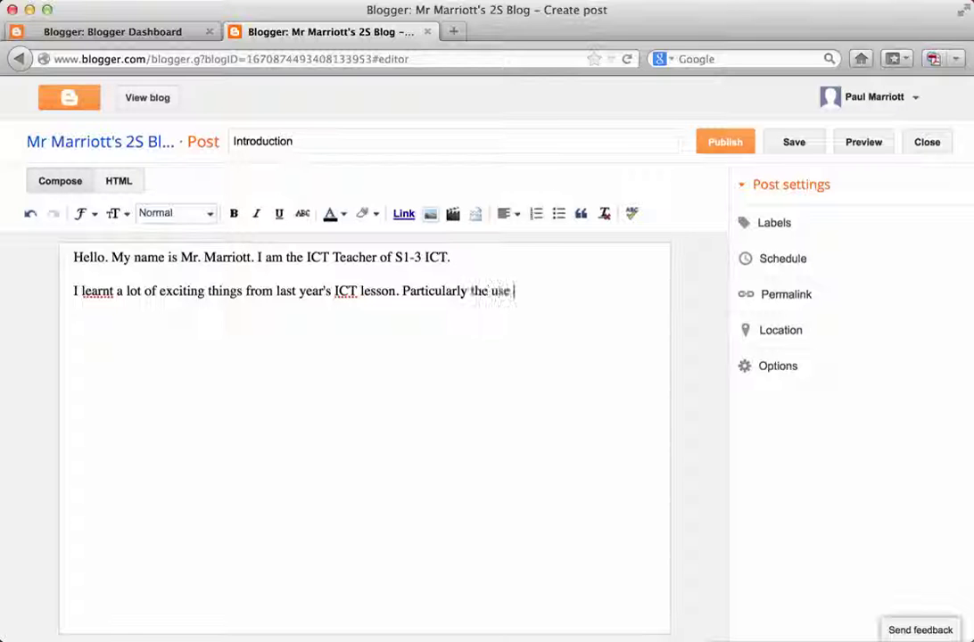
text(of iMovie, iMotionHD)
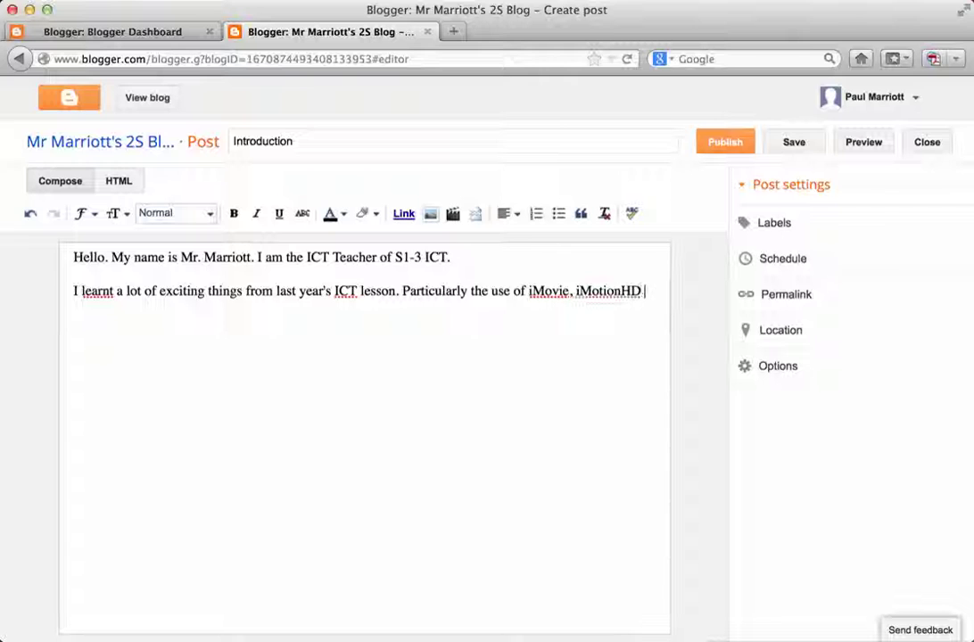
key(BackSpace)
text(, Prezi)
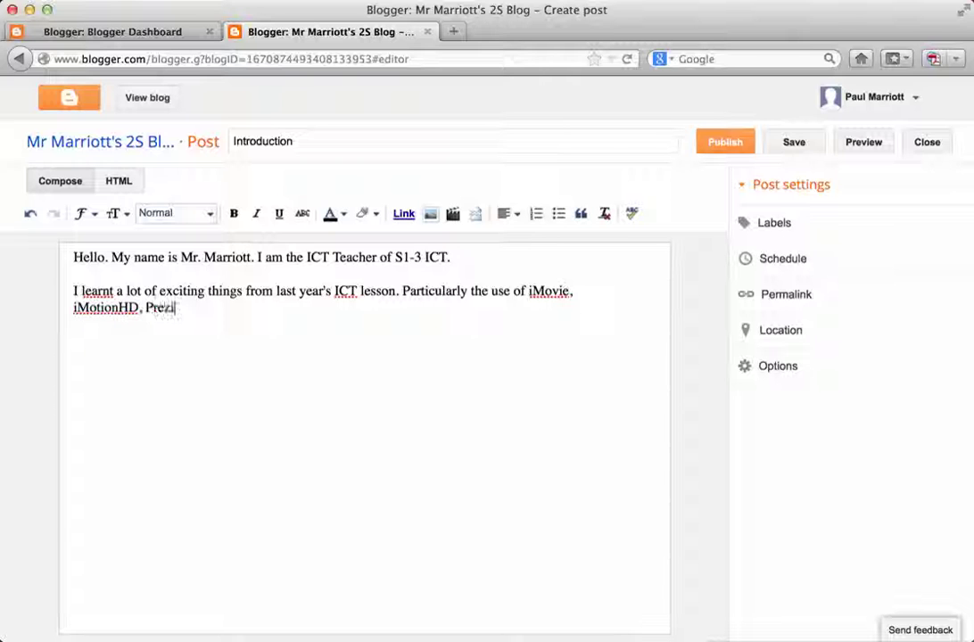
text(, Go)
text(Animatio)
key(BackSpace)
key(BackSpace)
text(e and a lot of other )
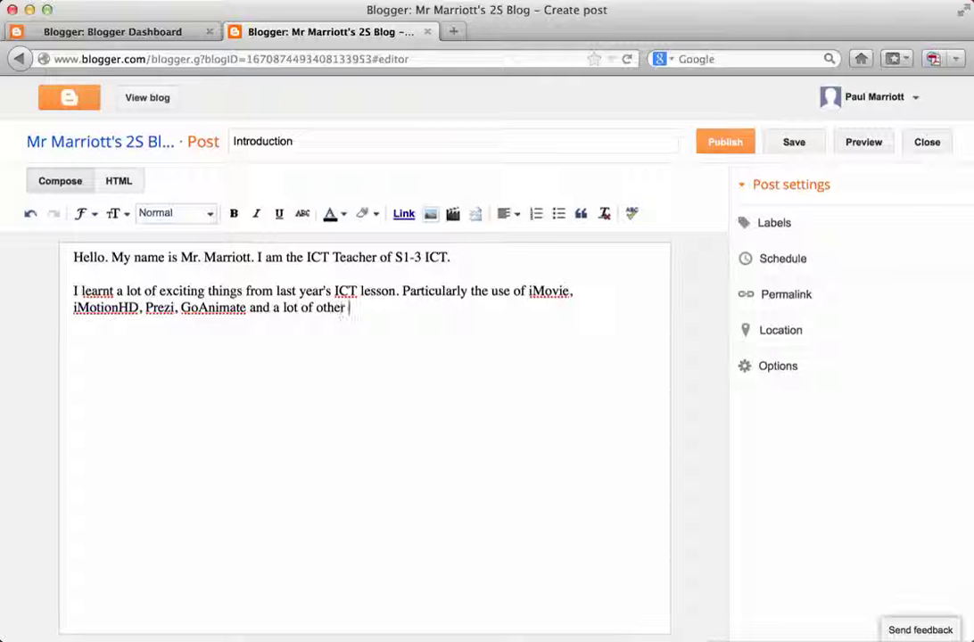
text(things.)
key(Return)
key(Return)
text(This year, I would like to learn a lot more using the iPads. In addition, )
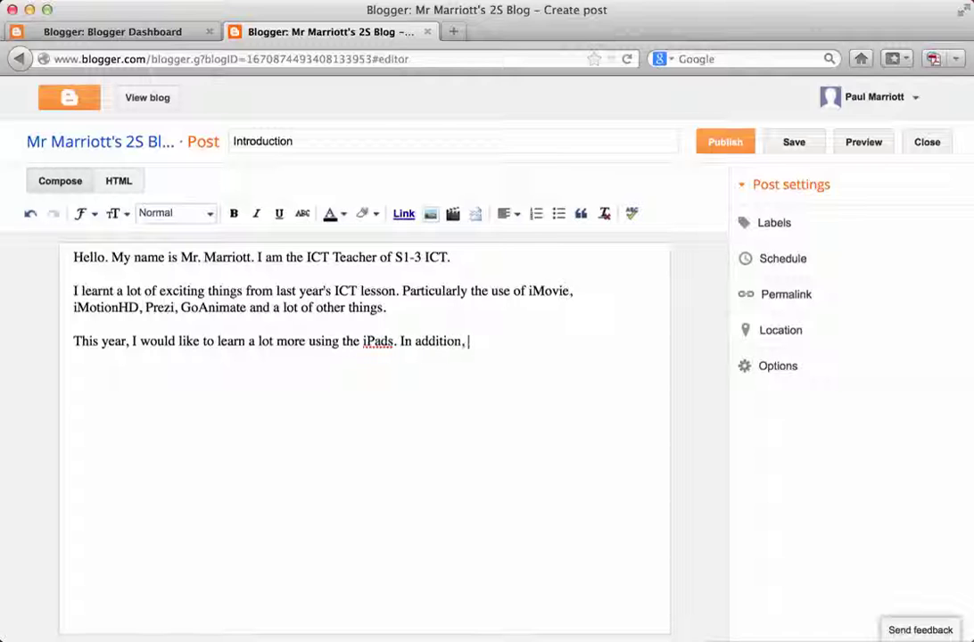
text(I would like to do more work in groups because we)
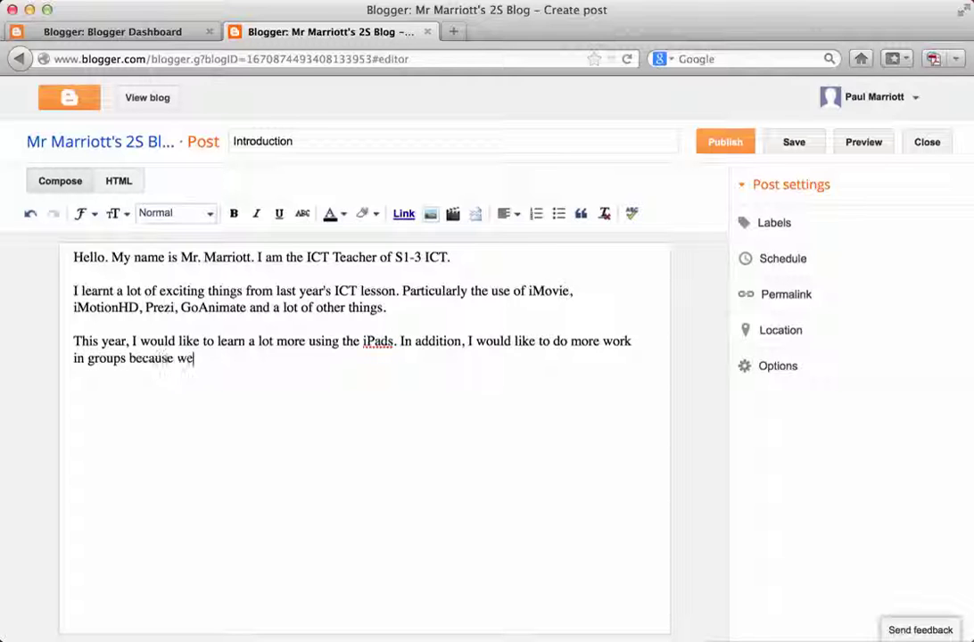
text( can work better in groups.)
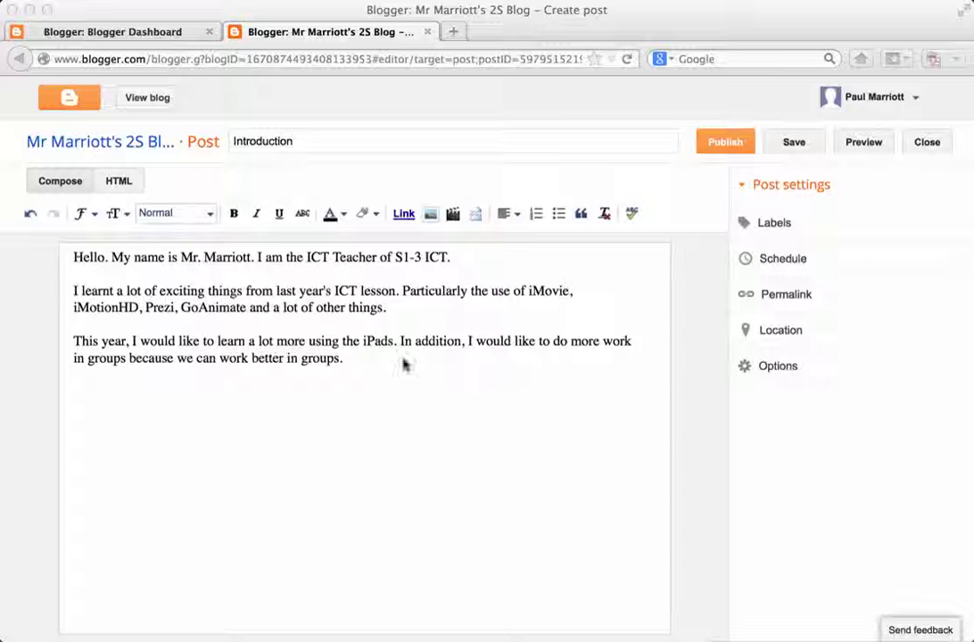
In a new tab, search images.google.com for 'ICT'.
click(455, 33)
click(455, 33)
text(images.google.com)
key(Return)
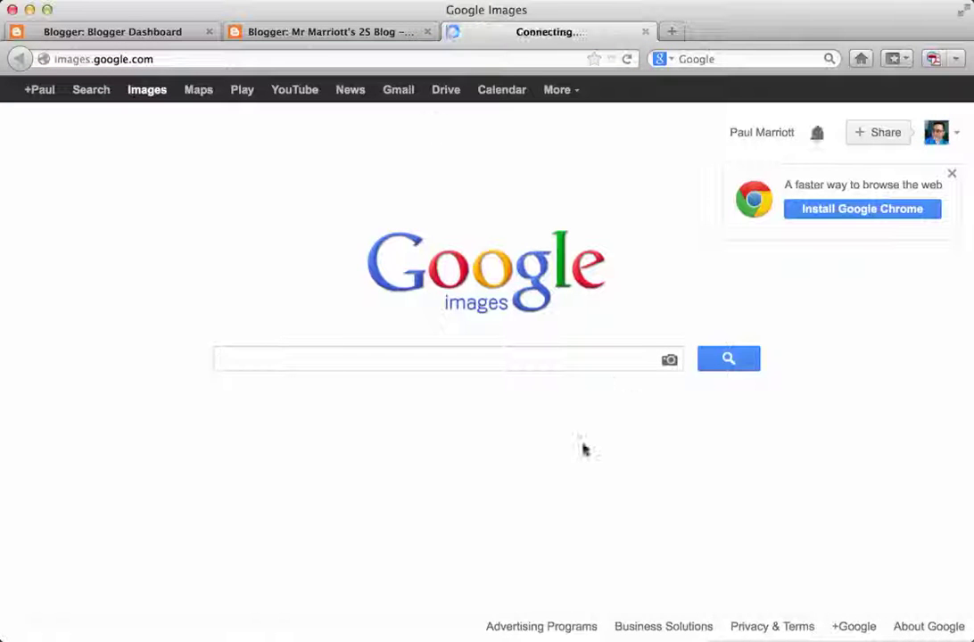
click(565, 364)
text(ICTY)
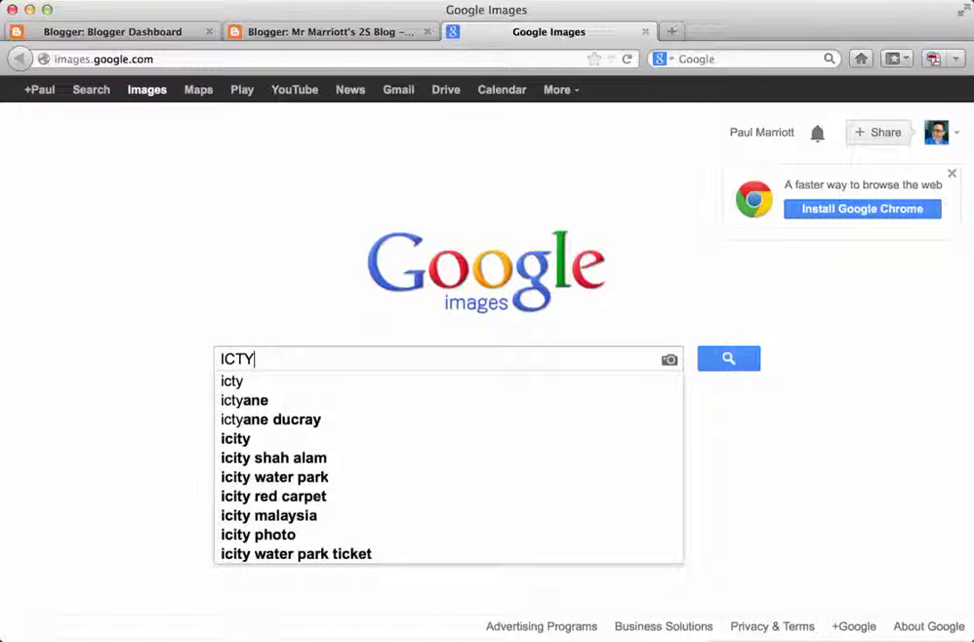
key(BackSpace)
key(Return)
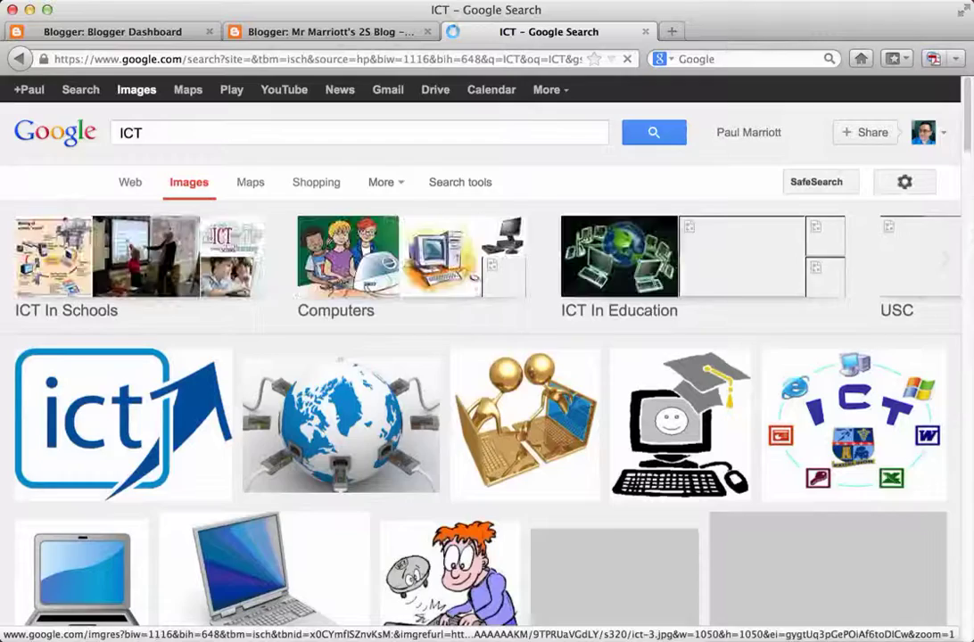
Copy the web address of the children-at-a-computer picture and return to Blogger.
scroll(561, 438, down, 3)
scroll(562, 438, up, 3)
scroll(561, 437, down, 5)
click(304, 332)
scroll(720, 336, up, 10)
scroll(413, 156, up, 1)
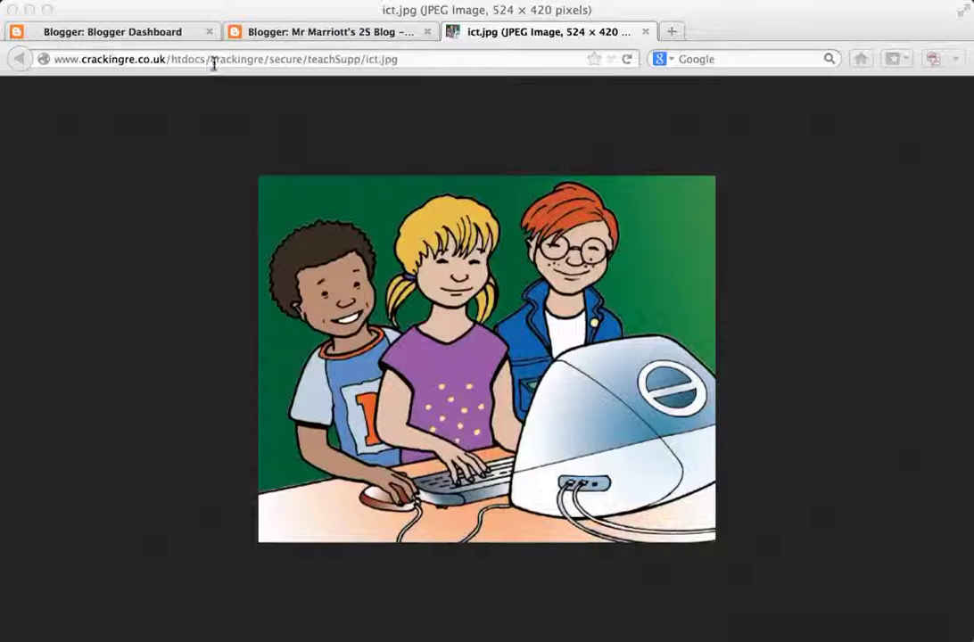
click(239, 59)
right_click(239, 59)
click(283, 115)
click(315, 34)
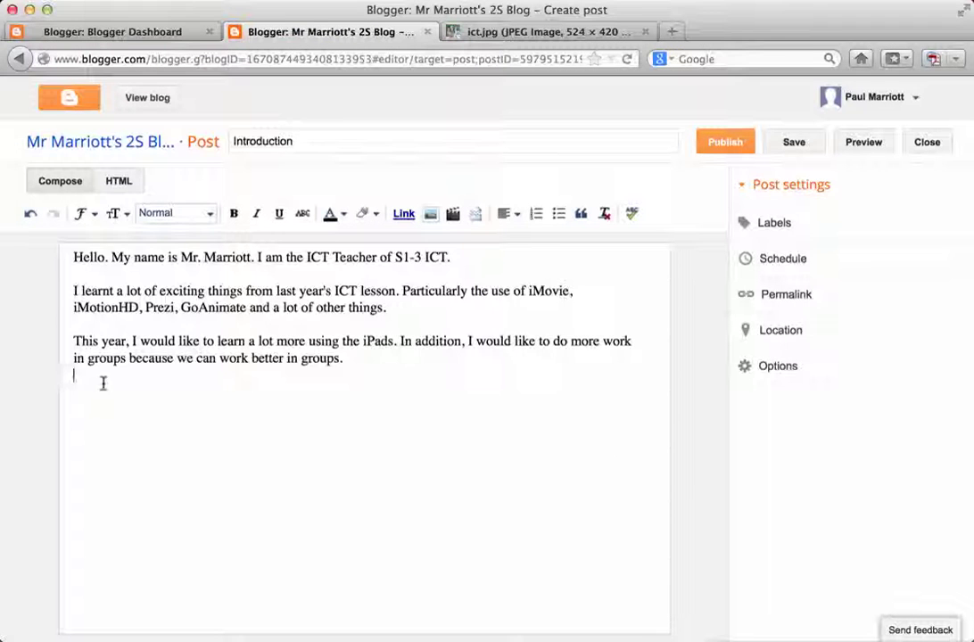
Insert the ICT picture from its copied URL below the third paragraph.
click(432, 213)
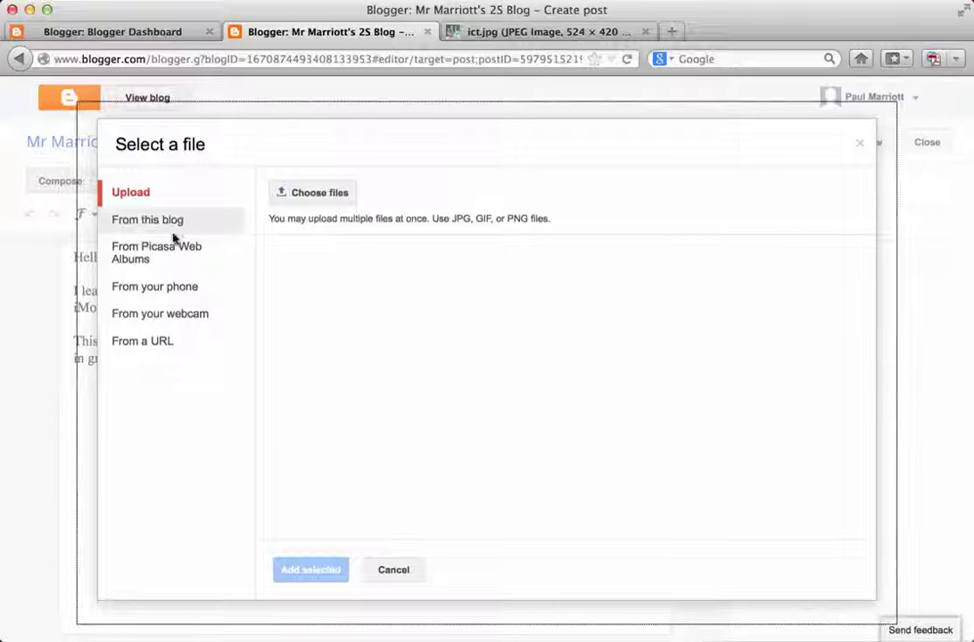
click(157, 346)
right_click(442, 188)
click(497, 260)
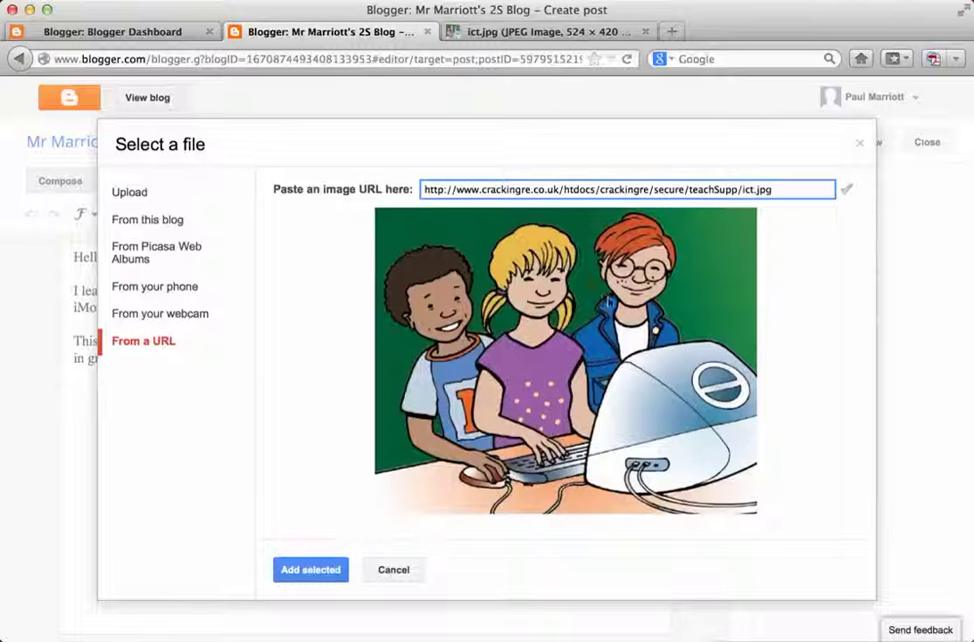
click(312, 570)
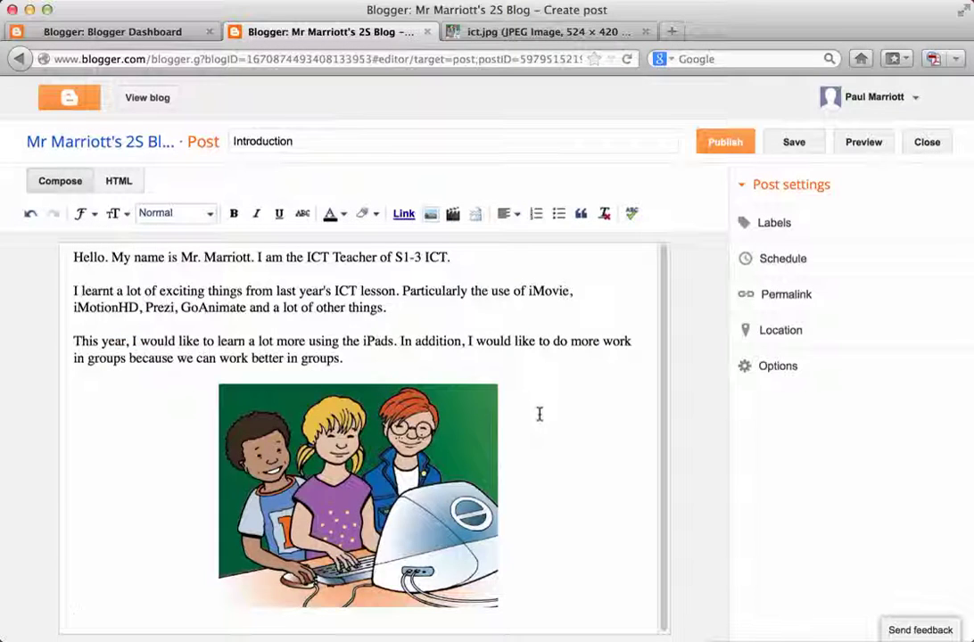
click(402, 506)
click(542, 522)
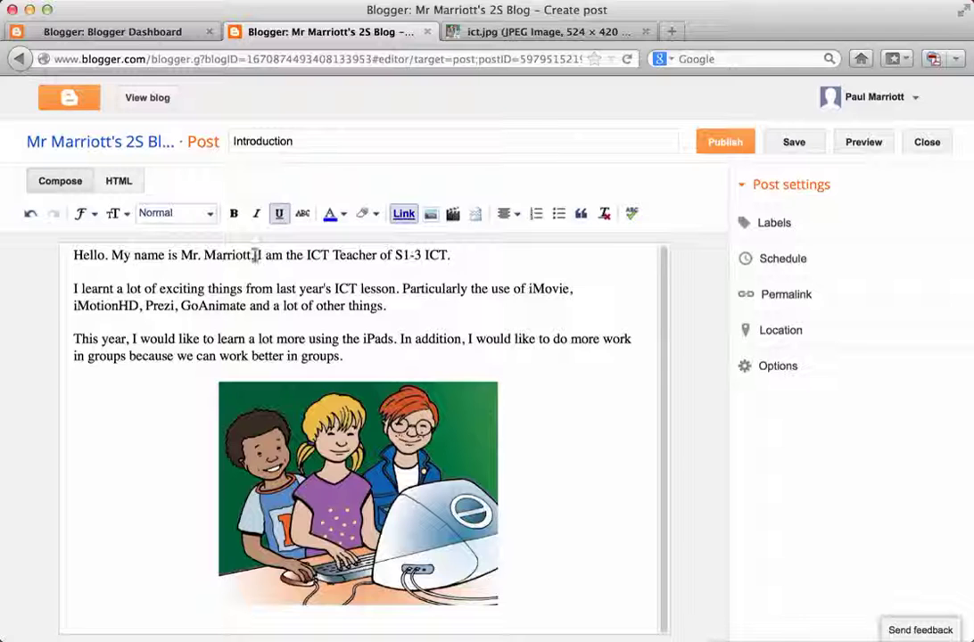
Make the opening sentence 'Hello. My name is …' bold.
drag(256, 255, 36, 250)
click(233, 214)
click(378, 320)
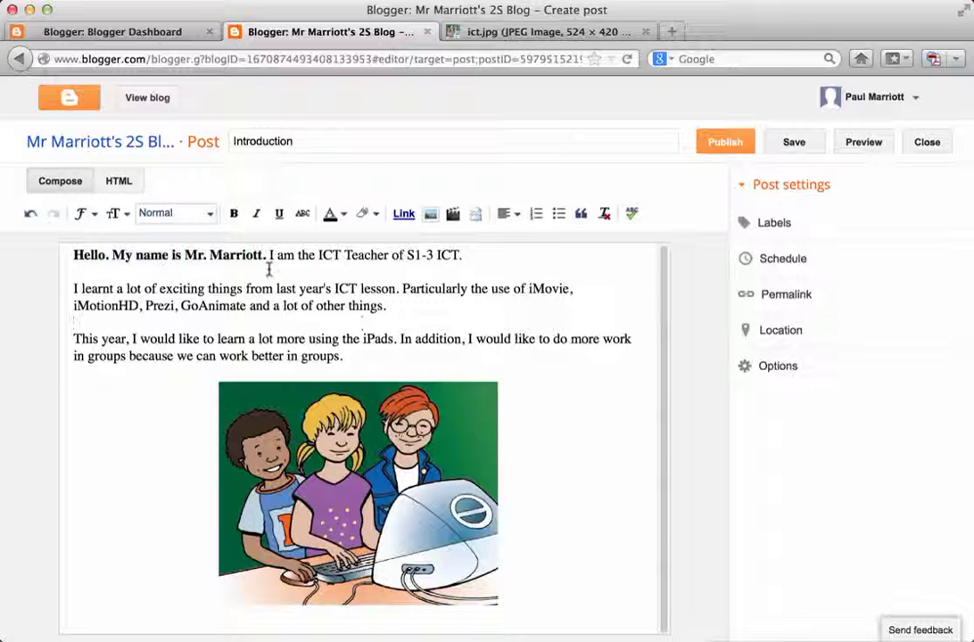
Italicise the tool names iMovie, iMotionHD, Prezi and GoAnimate.
double_click(548, 289)
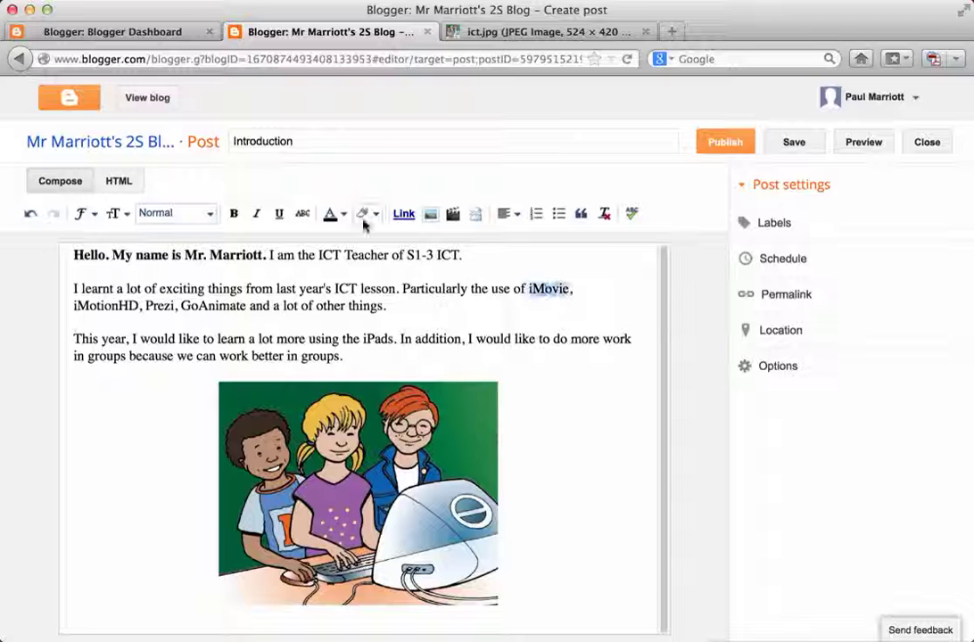
click(256, 213)
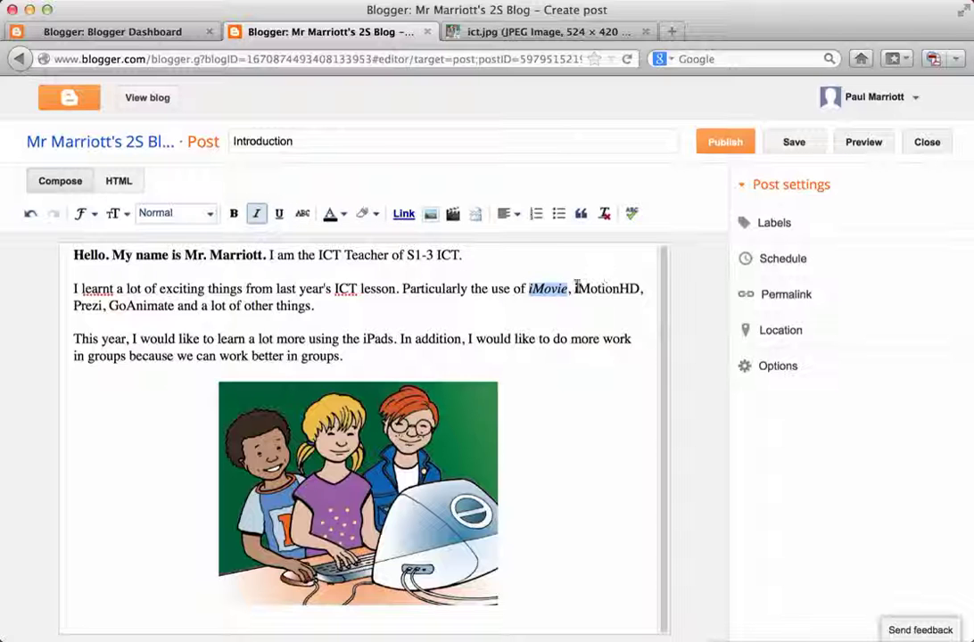
drag(574, 289, 646, 289)
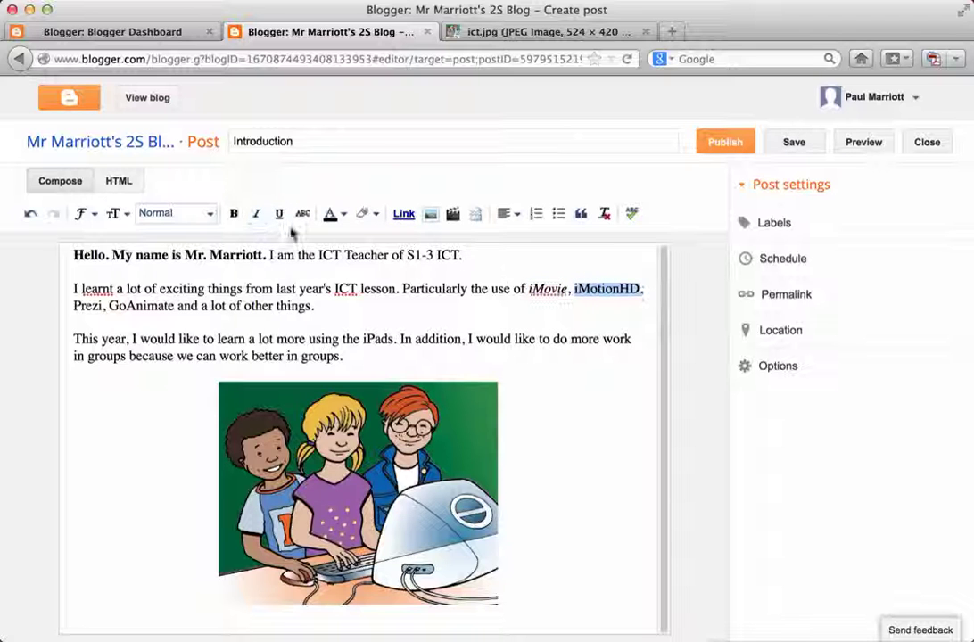
click(256, 214)
click(76, 305)
drag(74, 305, 173, 306)
click(256, 213)
click(257, 214)
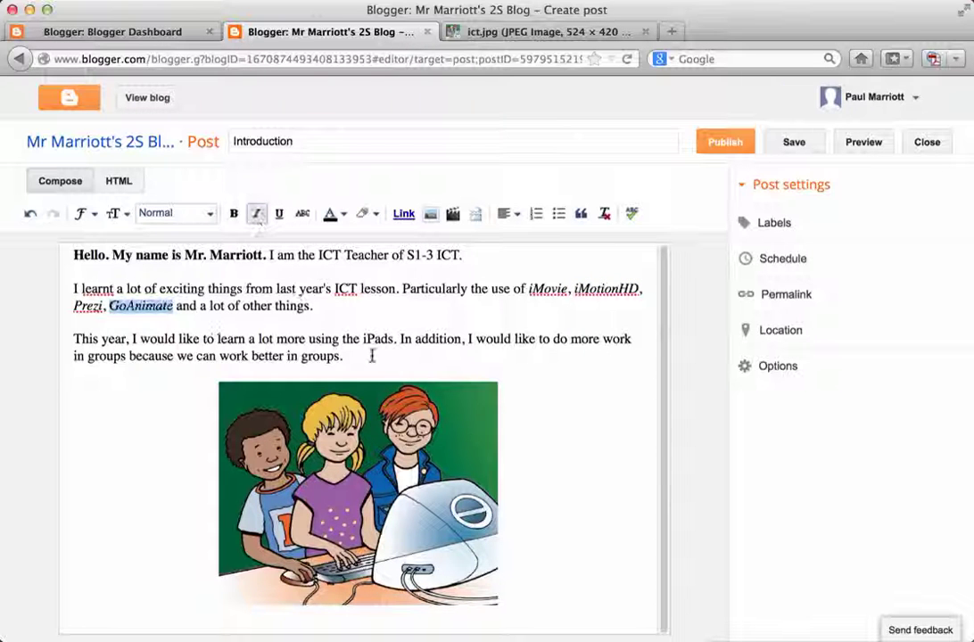
Make the word iPads bold and underlined.
double_click(377, 340)
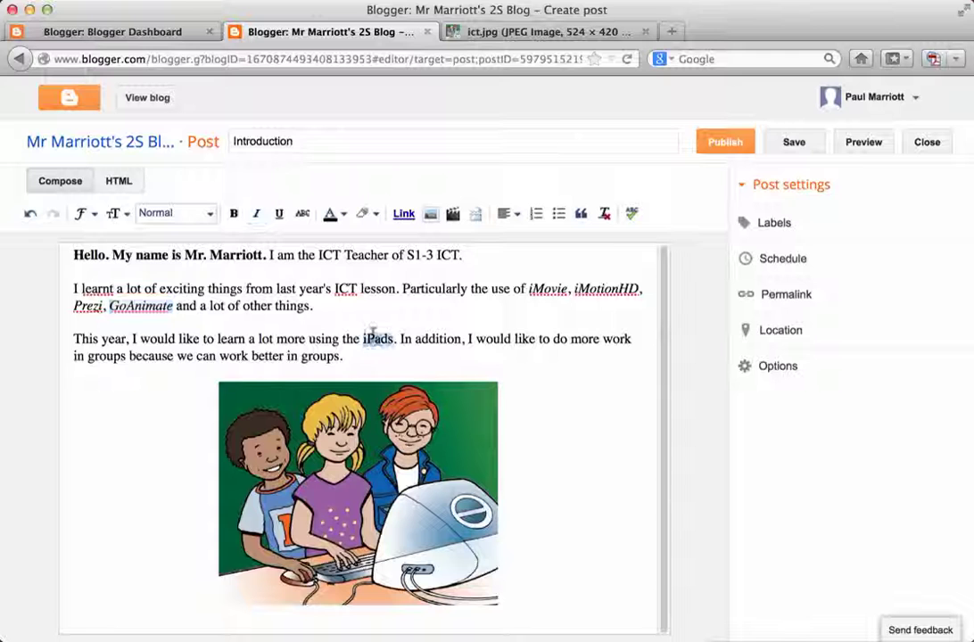
click(234, 213)
click(280, 213)
click(472, 350)
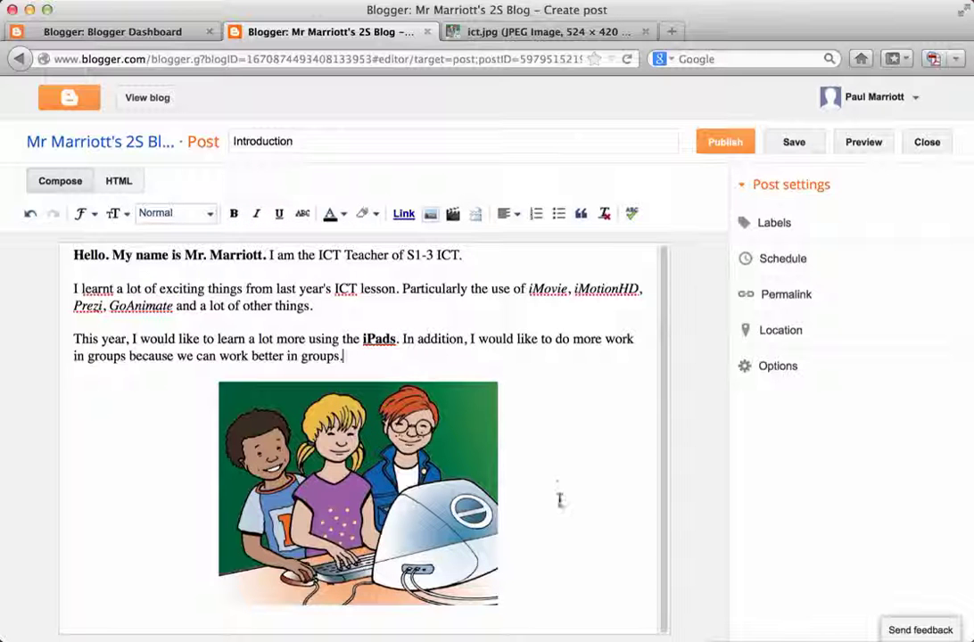
Publish the Introduction post and scroll through it on the live blog.
click(719, 148)
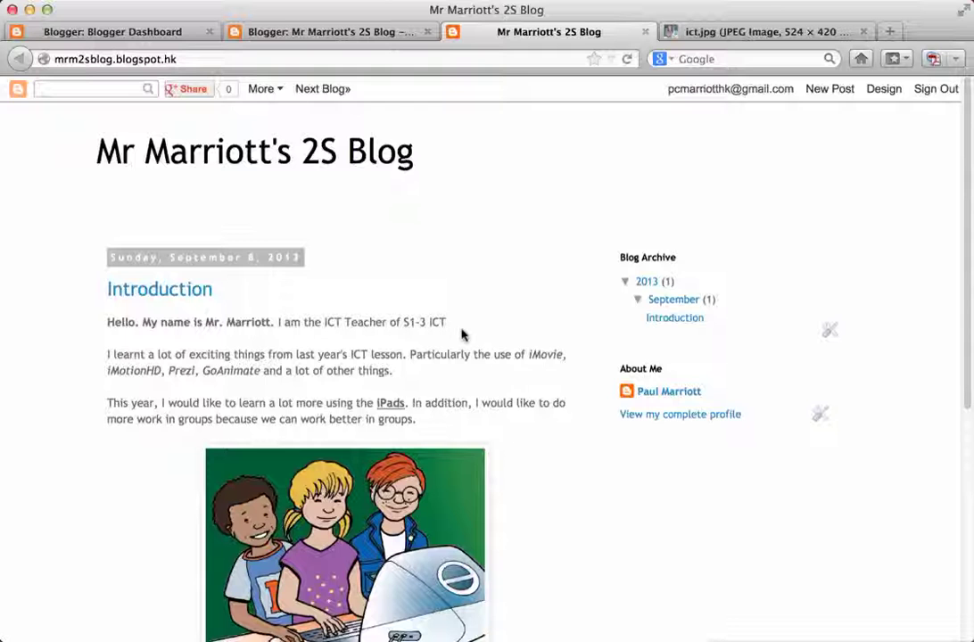
scroll(457, 314, down, 3)
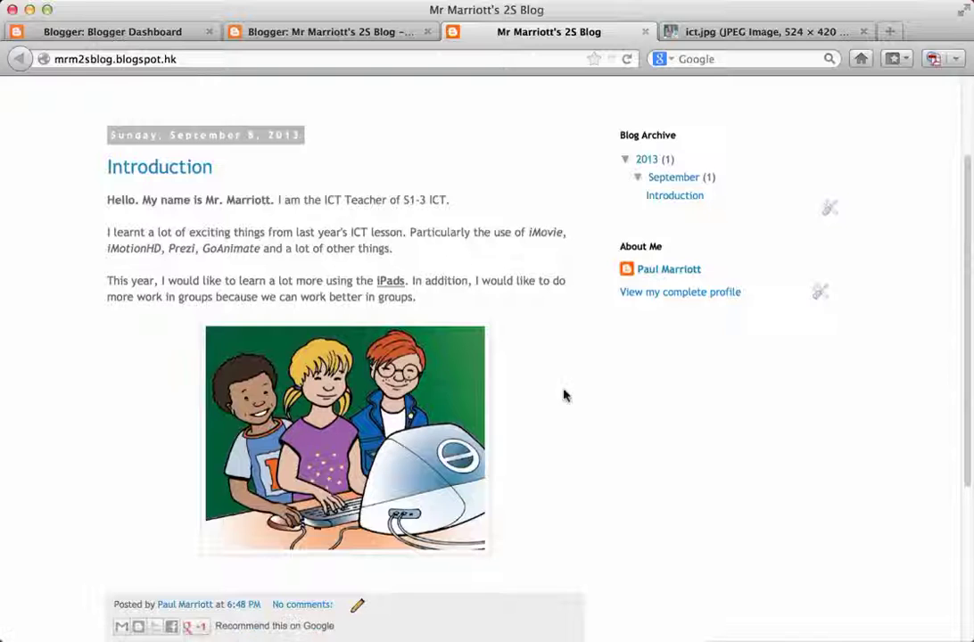
scroll(564, 391, up, 3)
scroll(564, 390, down, 4)
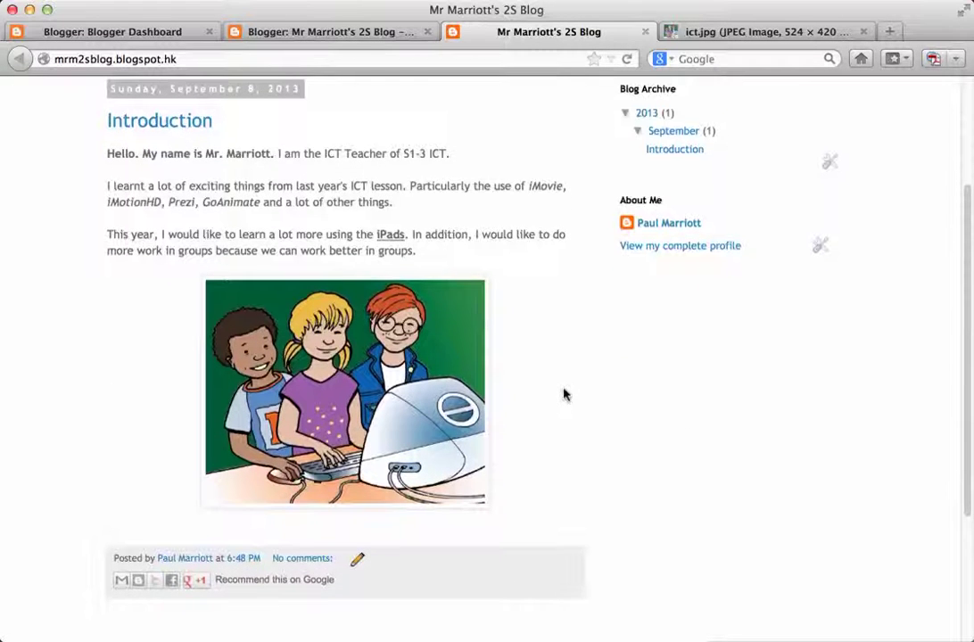
scroll(536, 386, up, 1)
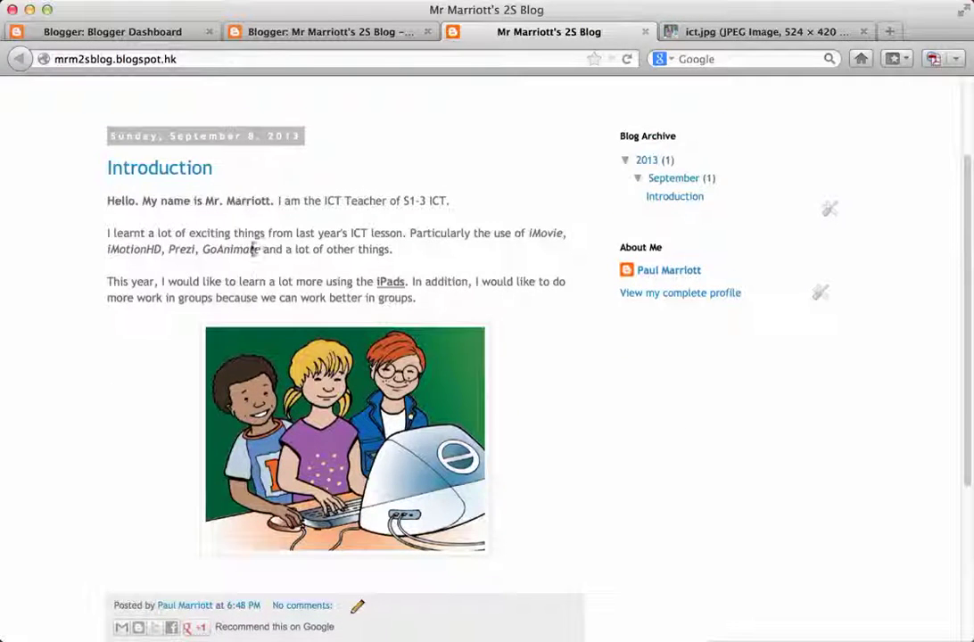
scroll(539, 328, down, 1)
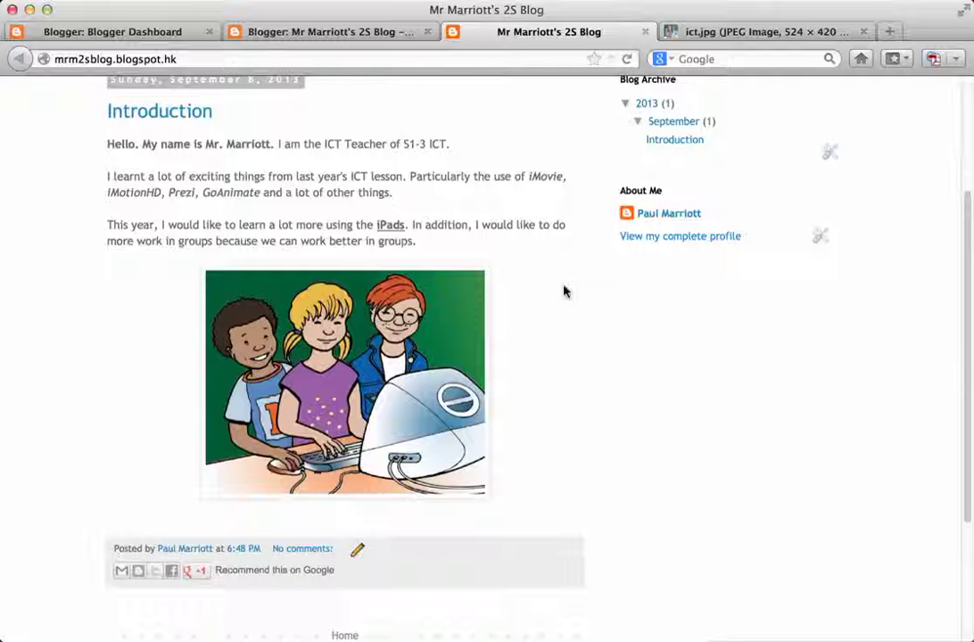
scroll(562, 291, down, 1)
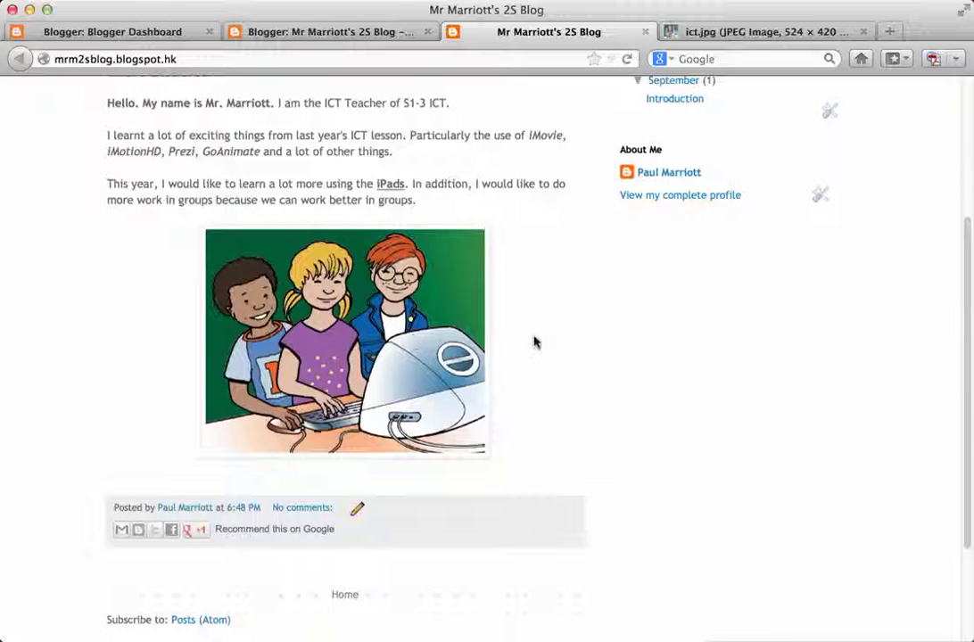
scroll(537, 330, up, 4)
scroll(535, 329, down, 7)
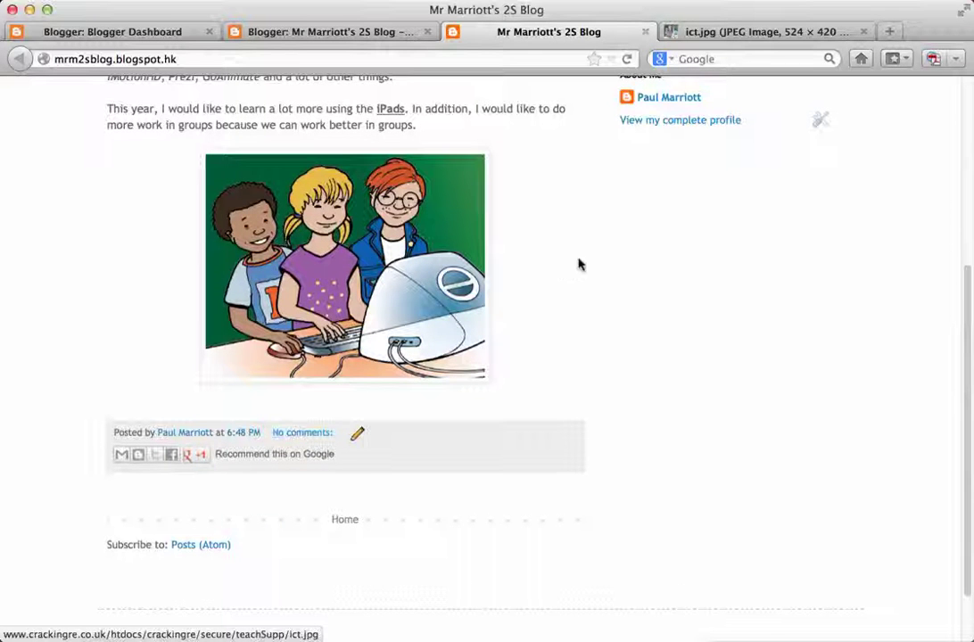
scroll(575, 266, up, 4)
click(119, 60)
right_click(131, 61)
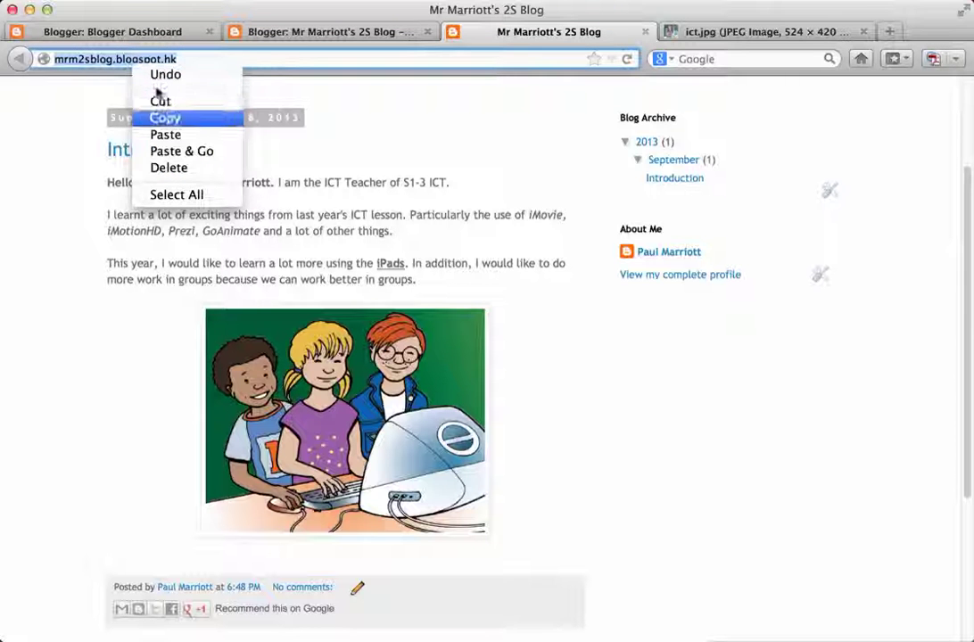
click(161, 118)
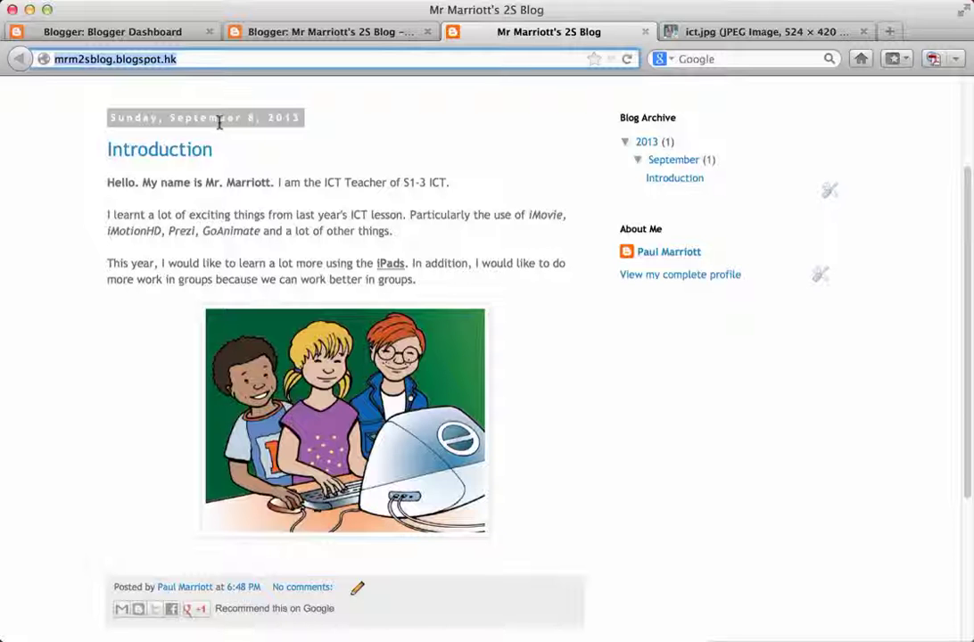
scroll(373, 162, up, 3)
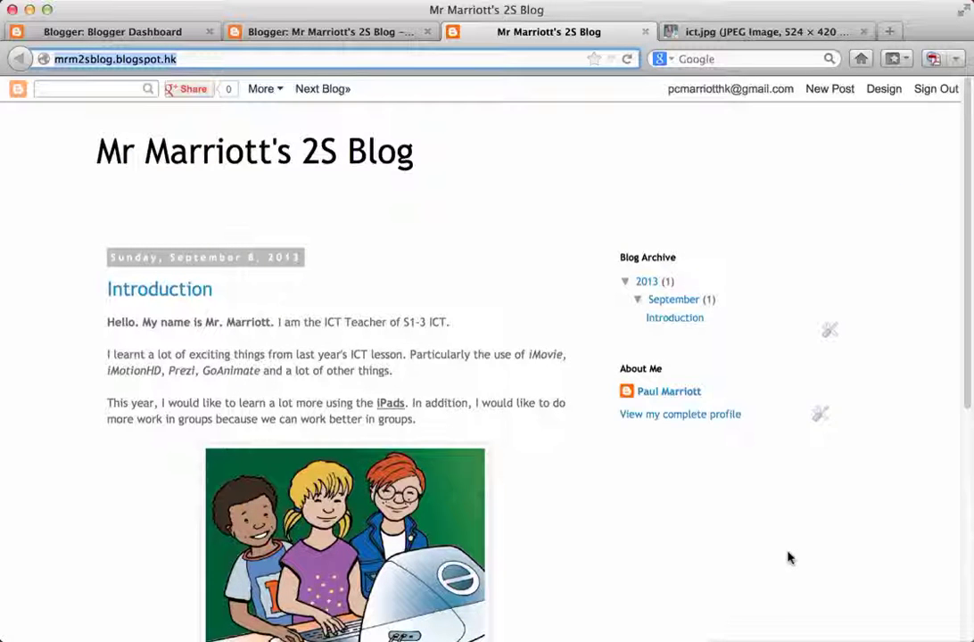
click(125, 32)
click(446, 32)
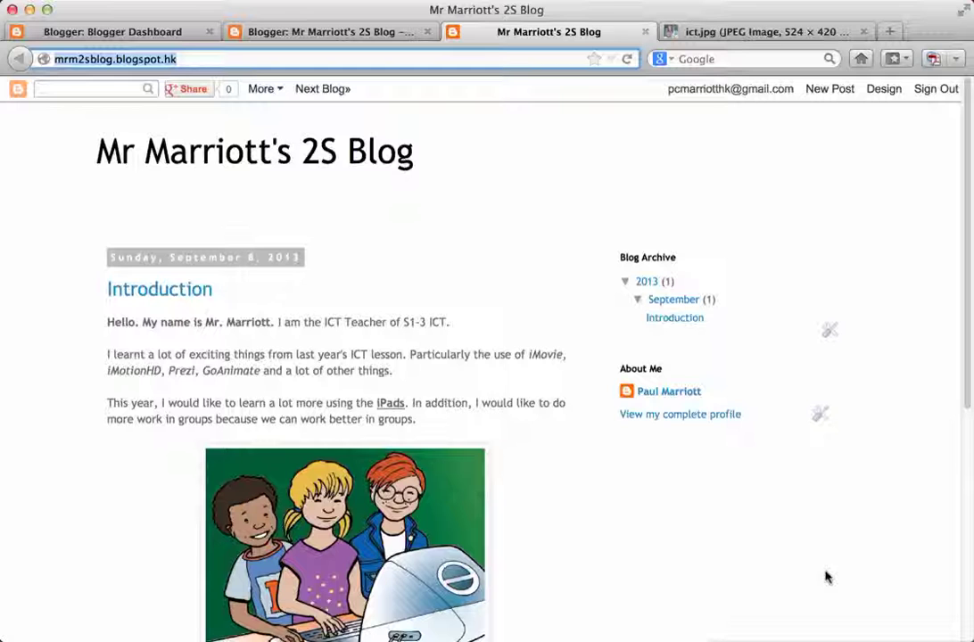